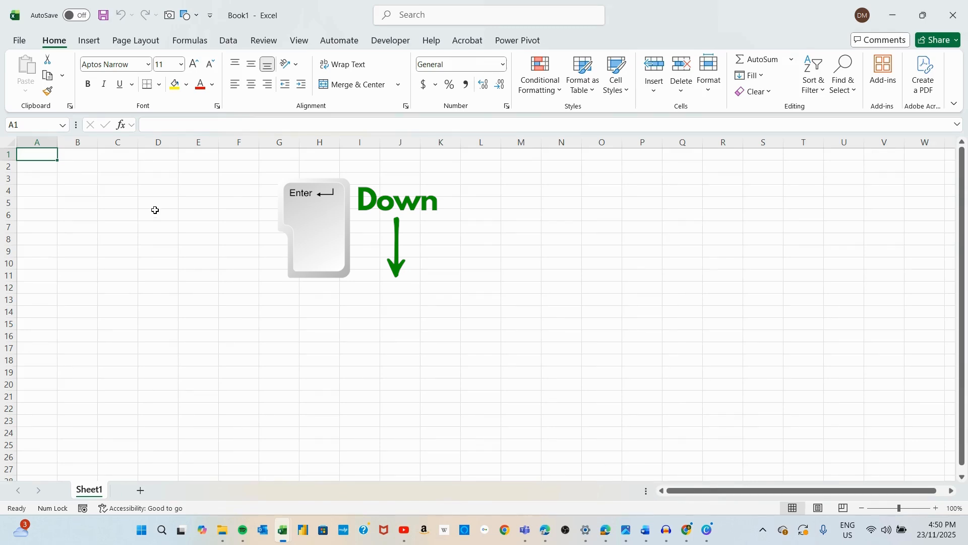
Step: Enter the values 12, 45, 78 and 98 down column D in cells D3 to D6
click(158, 178)
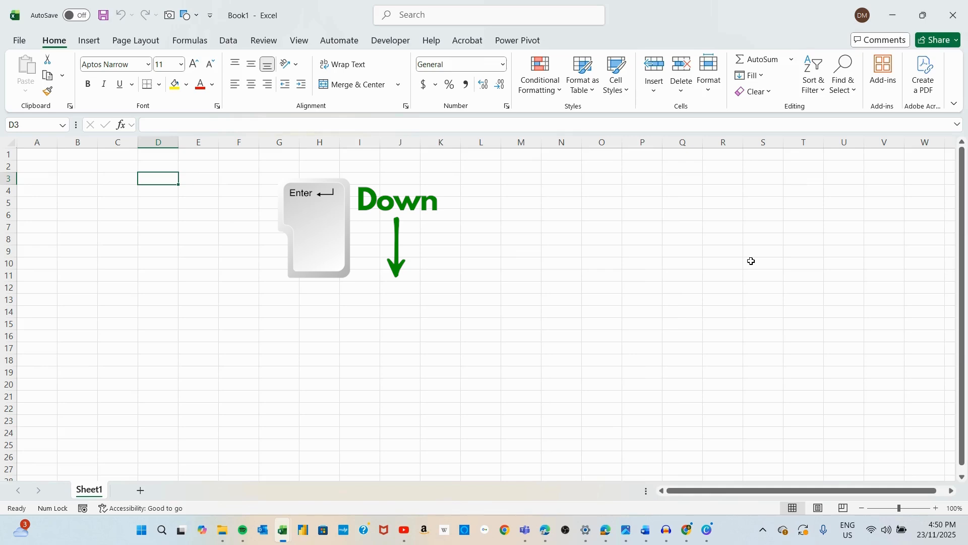
text(12)
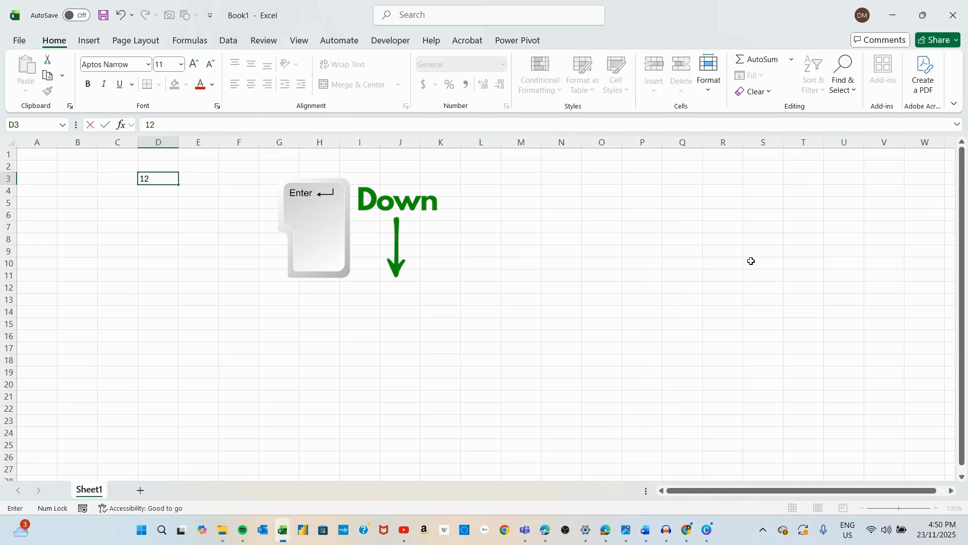
key(Return)
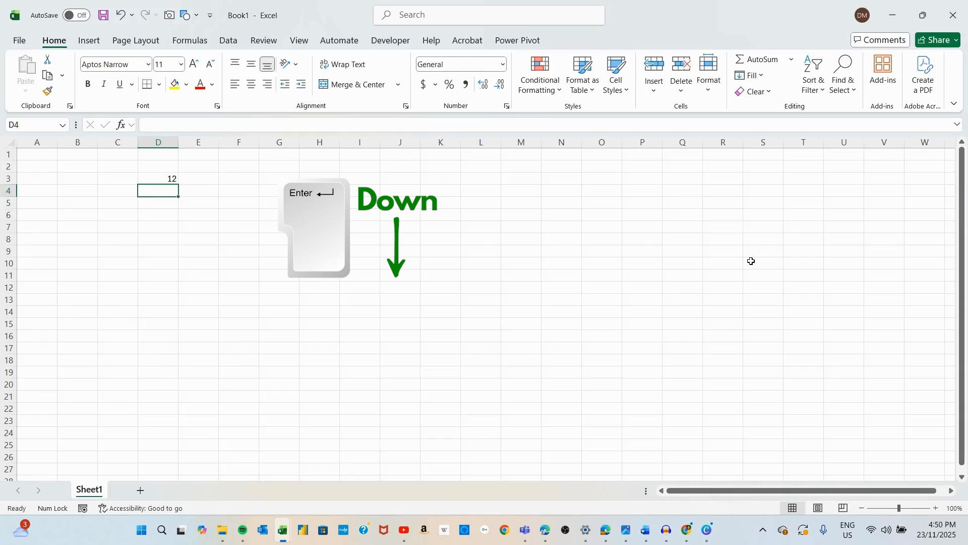
key(Up)
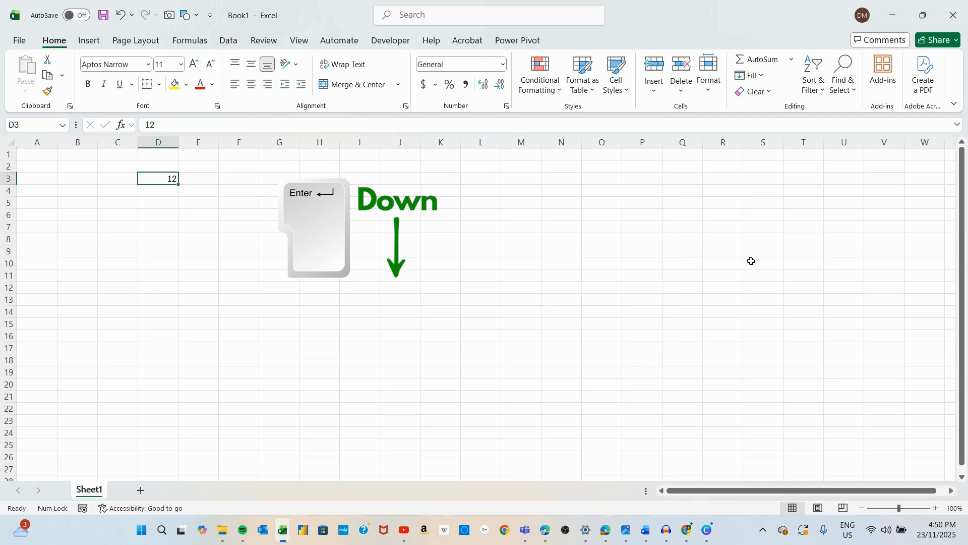
text(12)
key(Return)
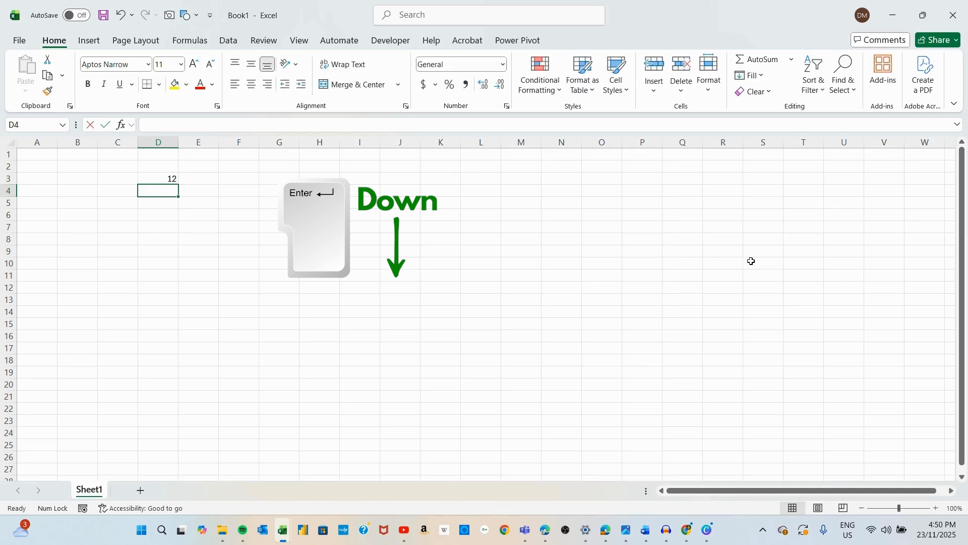
text(45)
key(Return)
text(78)
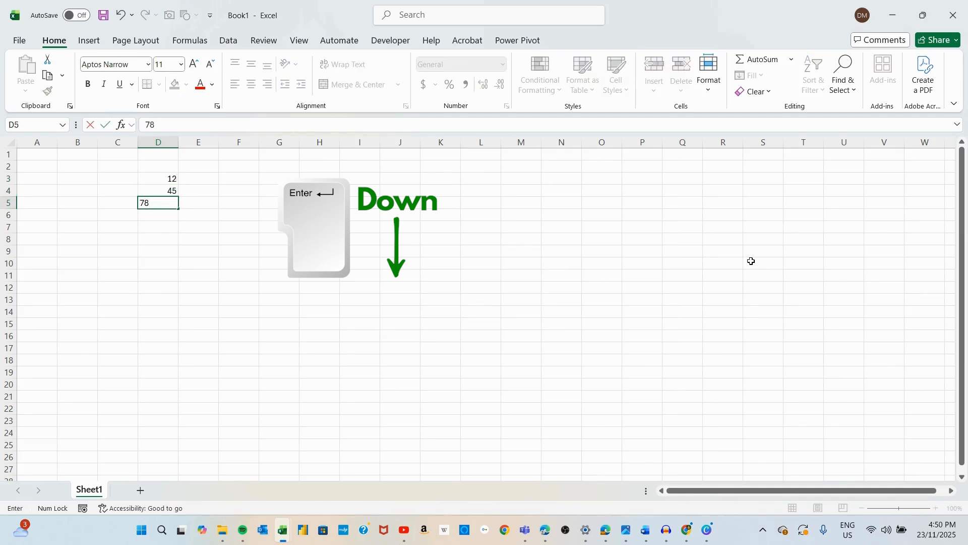
key(Return)
text(98)
key(Return)
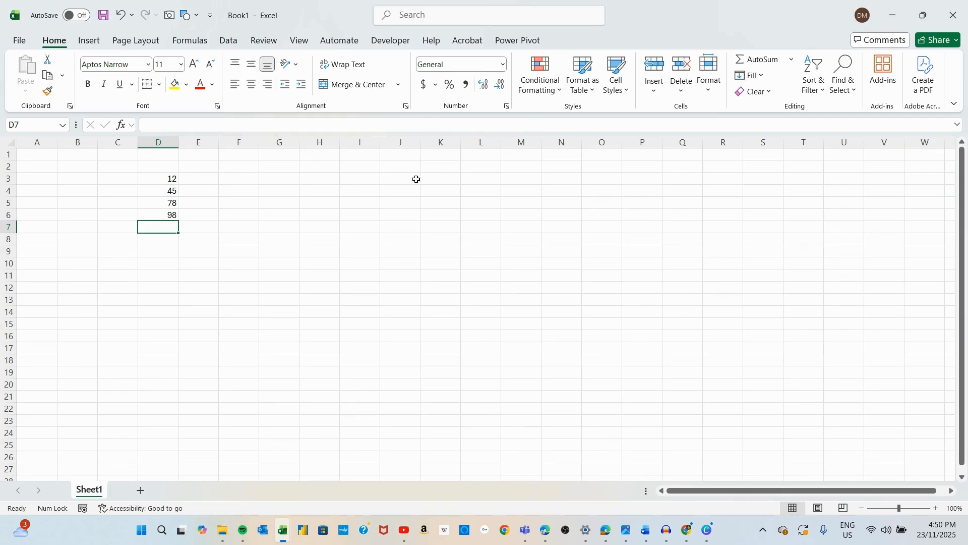
Step: Enter the month headers January, February, March and April across row 2 from D2 to G2
click(160, 166)
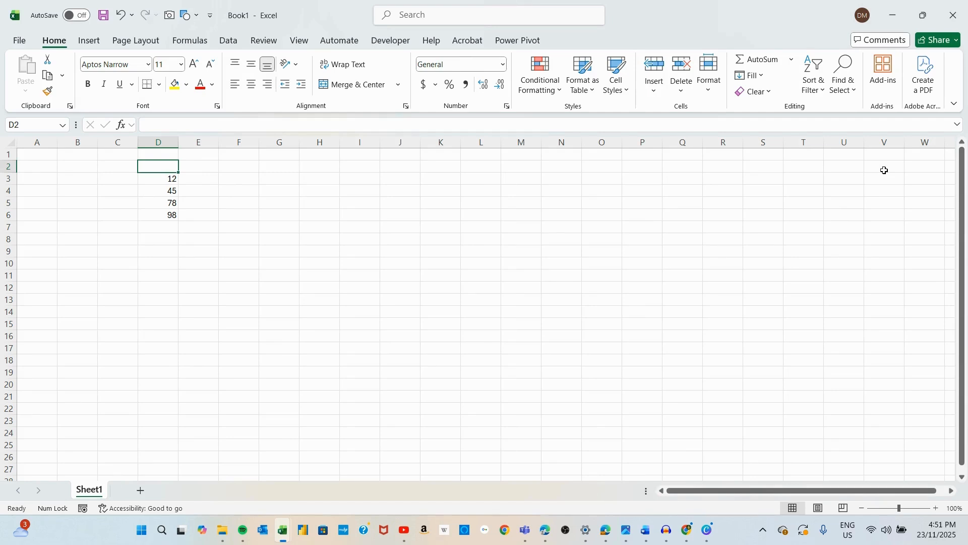
text(J)
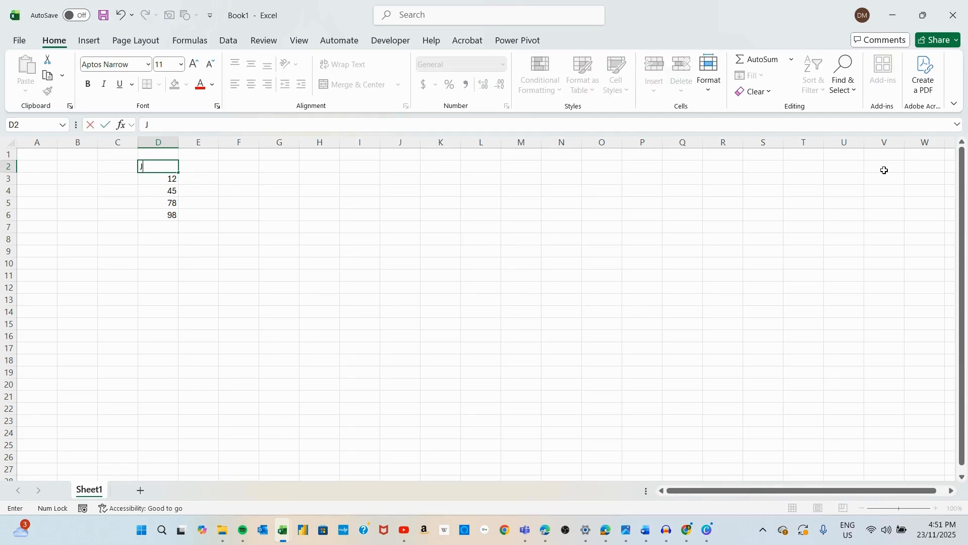
text(anuary)
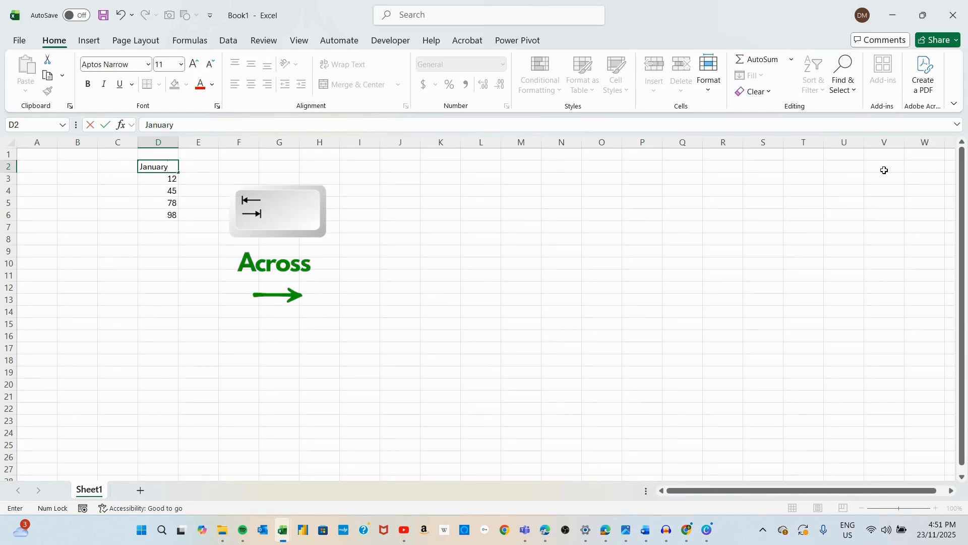
key(Tab)
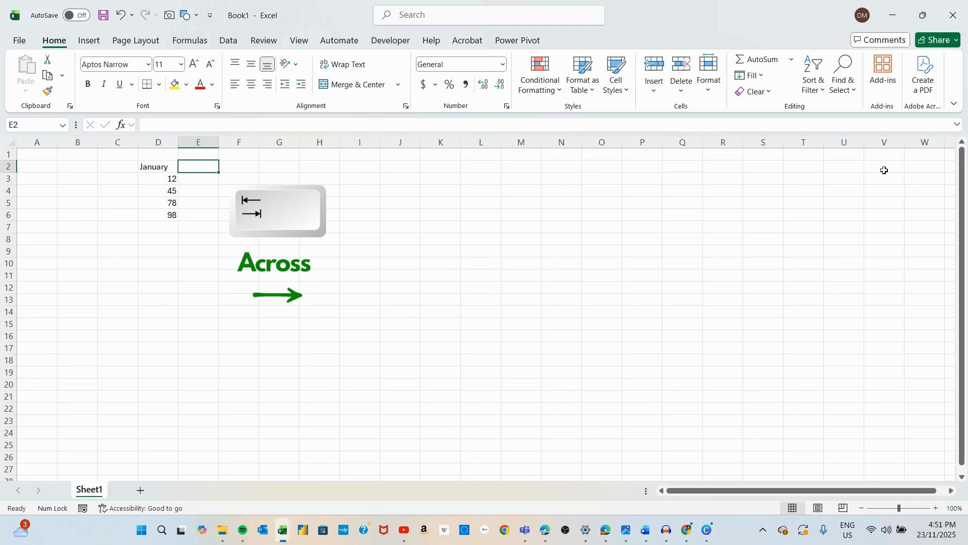
text(Febr)
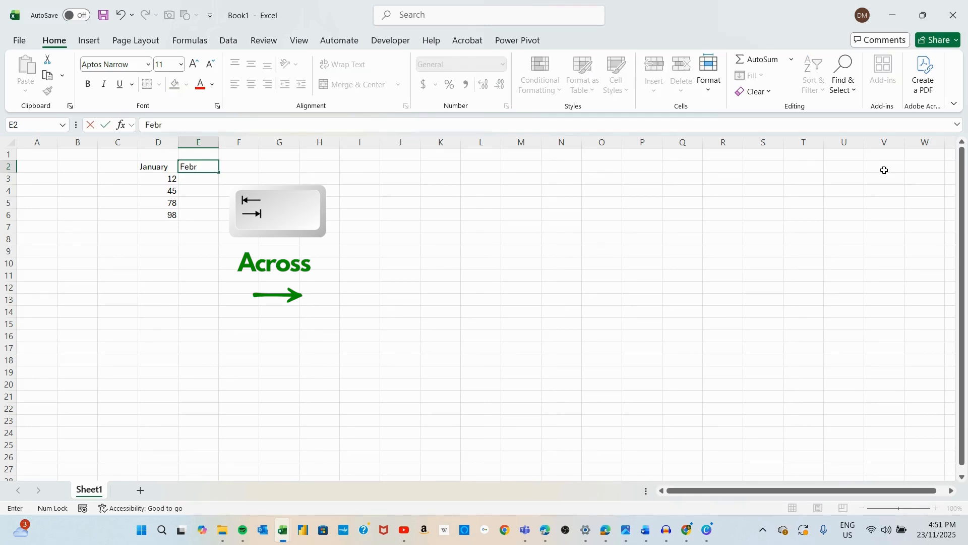
text(uary)
key(Tab)
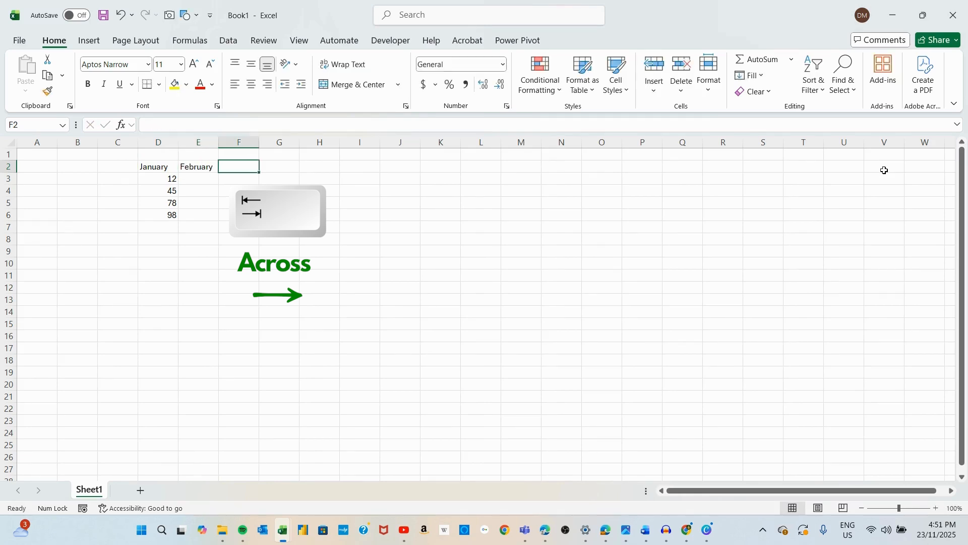
text(Mar)
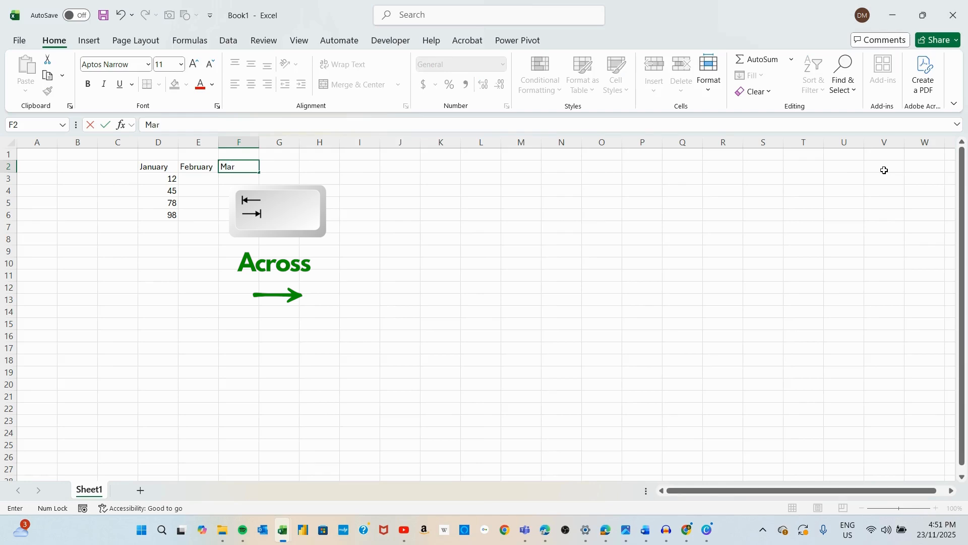
text(ch)
key(Tab)
text(Apri)
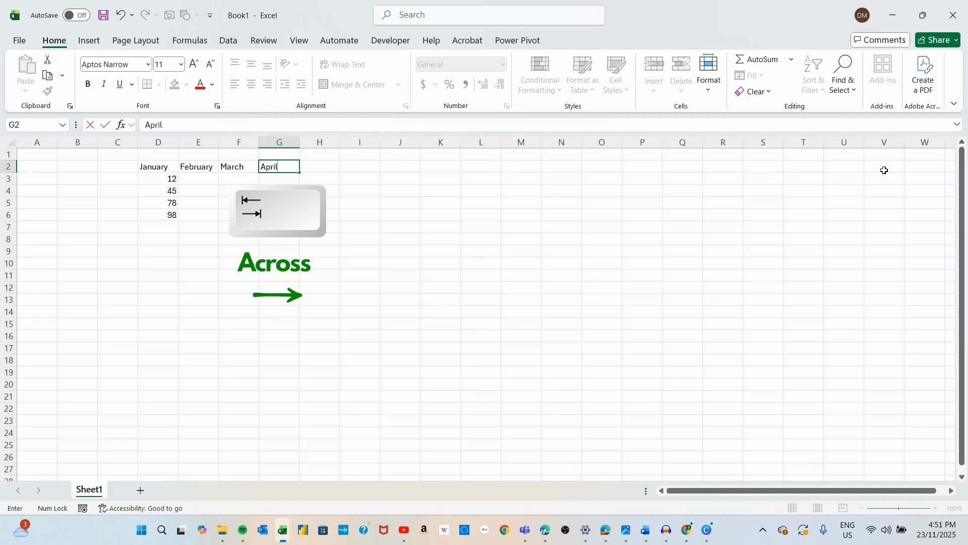
key(Tab)
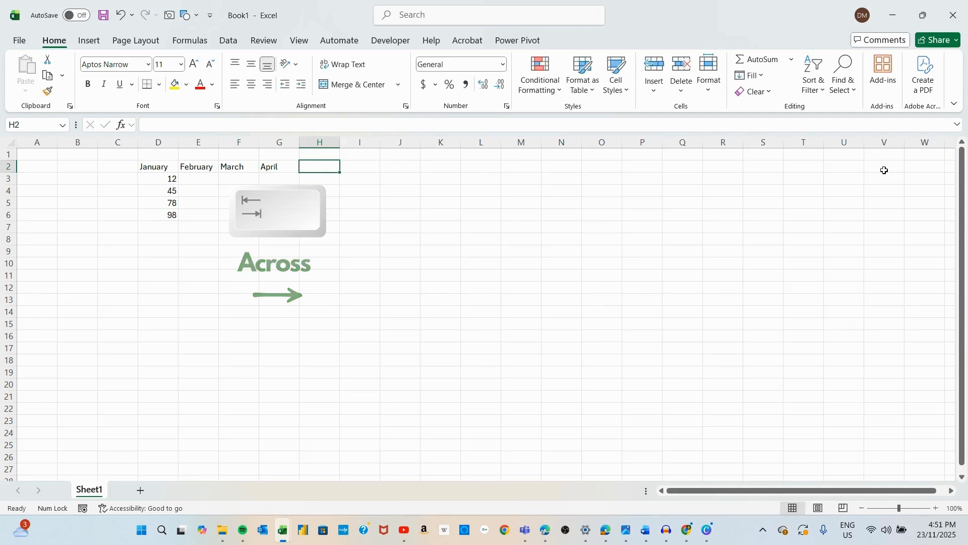
Step: Move the active cell back and forth along the header row without editing anything
key(Tab)
key(Tab)
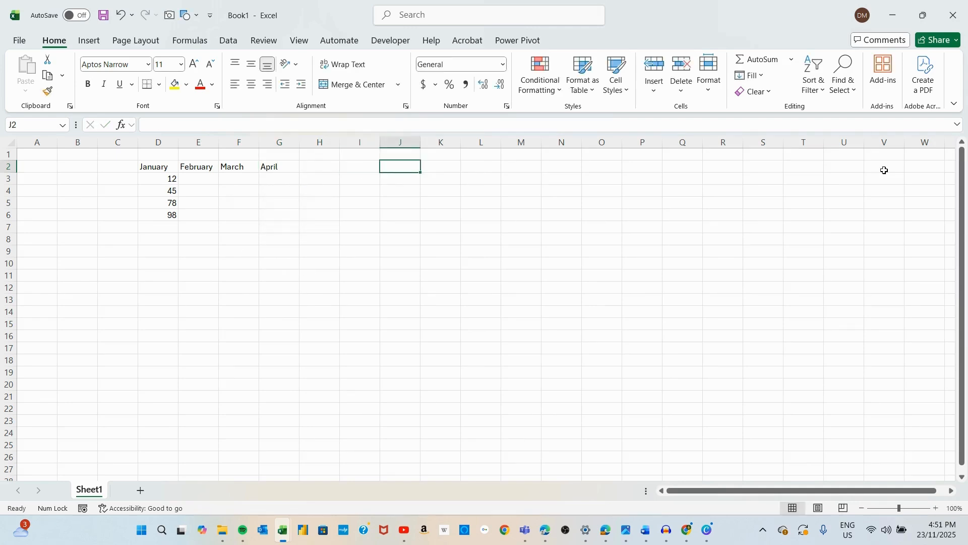
key(Tab)
key(Tab)
key(shift+Tab)
key(shift+Tab)
key(shift+Tab)
key(shift+Tab)
key(shift+Tab)
key(shift+Tab)
key(shift+Tab)
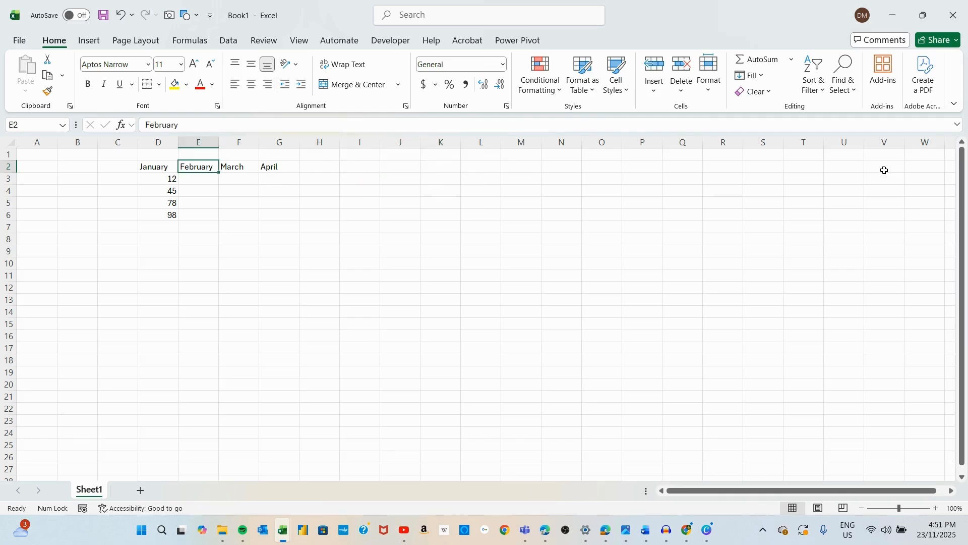
key(Tab)
key(Tab)
key(Tab)
key(Tab)
key(Tab)
key(shift+Tab)
key(shift+Tab)
key(shift+Tab)
key(shift+Tab)
key(shift+Tab)
key(shift+Tab)
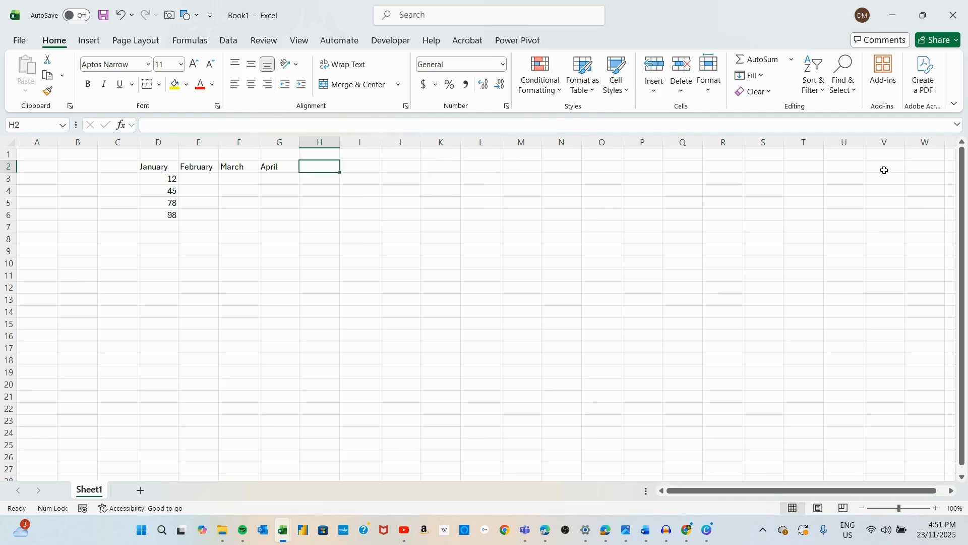
key(Tab)
key(Tab)
key(Tab)
key(Tab)
key(Tab)
key(Tab)
key(Tab)
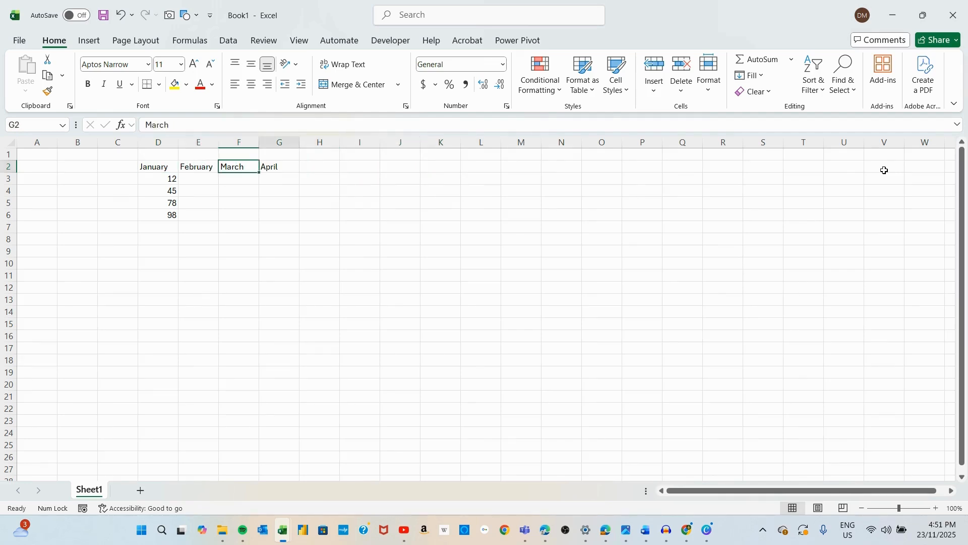
key(shift+Tab)
key(Left)
key(Left)
key(Left)
key(Left)
key(Left)
key(Left)
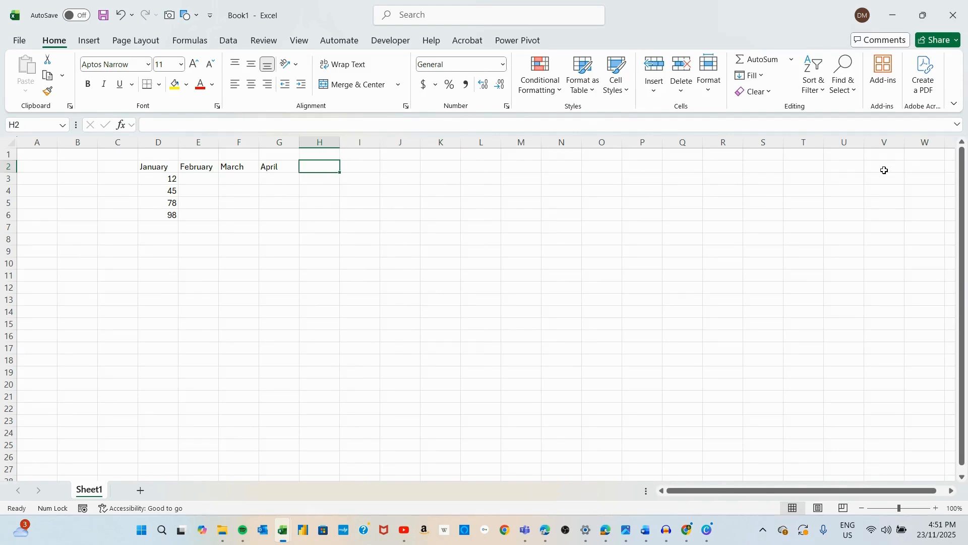
Step: Move the active cell up and down the January column and across to H2 without editing
key(Down)
key(Down)
key(Down)
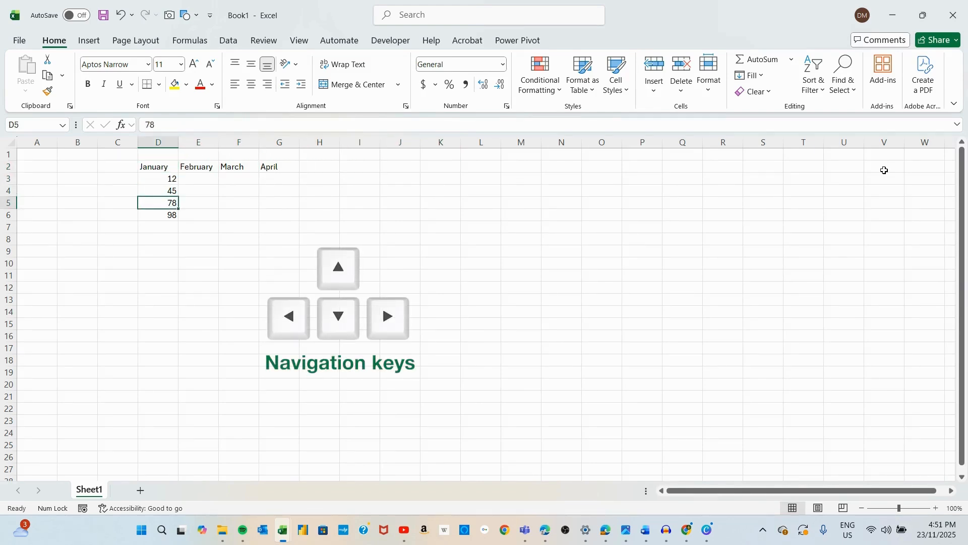
key(Down)
key(Down)
key(Up)
key(Up)
key(Up)
key(Up)
key(Up)
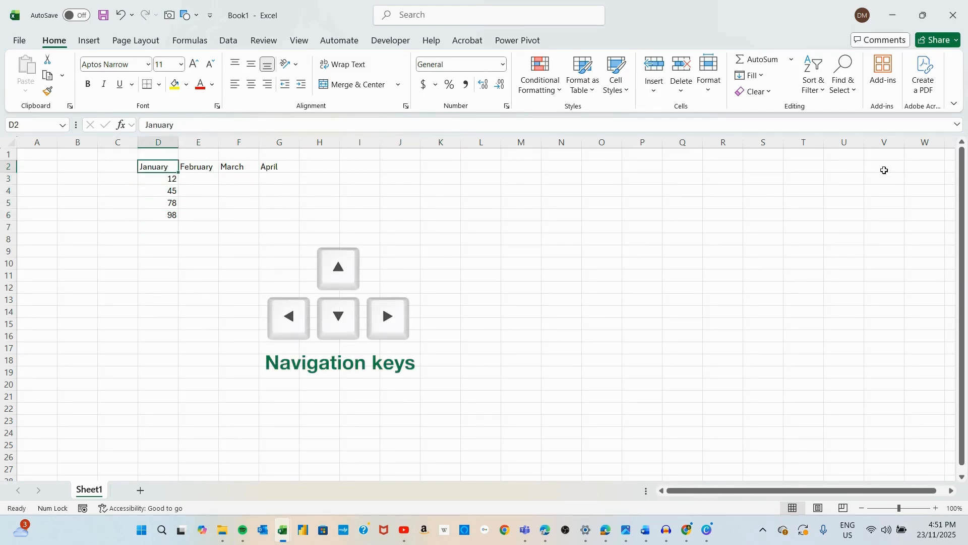
key(Down)
key(Down)
key(Left)
key(Right)
key(Up)
key(Up)
key(Right)
key(Right)
key(Right)
key(Right)
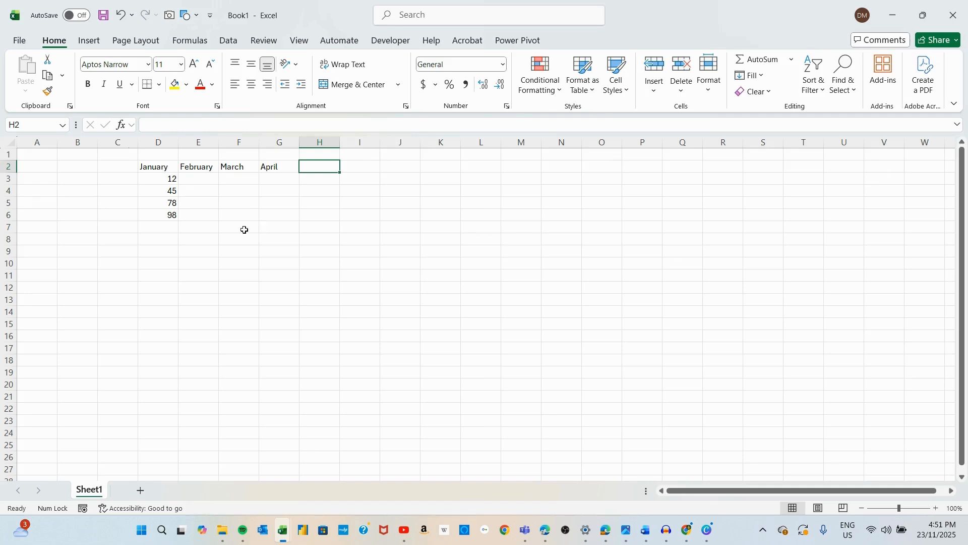
Step: Enter the February values 89, 87, 85 and 67 in cells E3 to E6
click(199, 182)
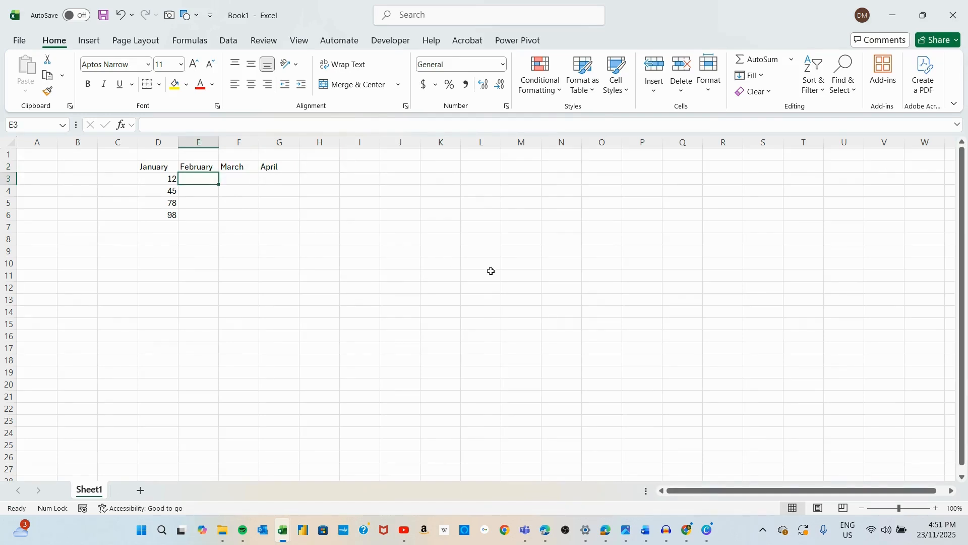
text(89)
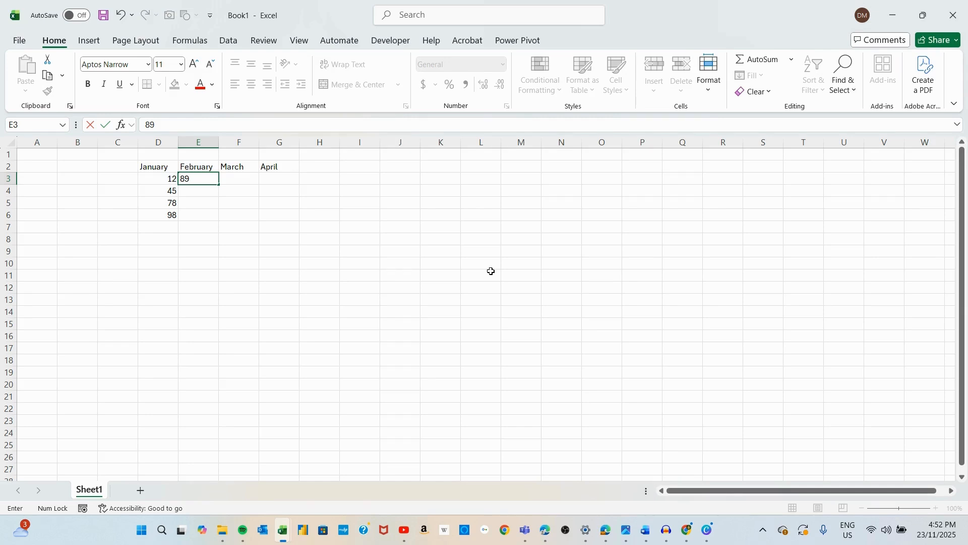
key(Return)
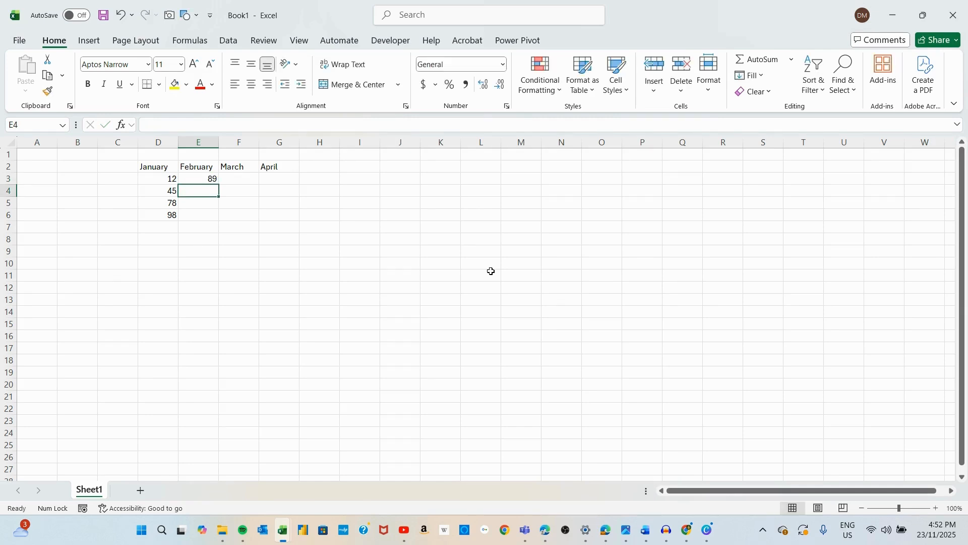
text(87)
key(Return)
text(85)
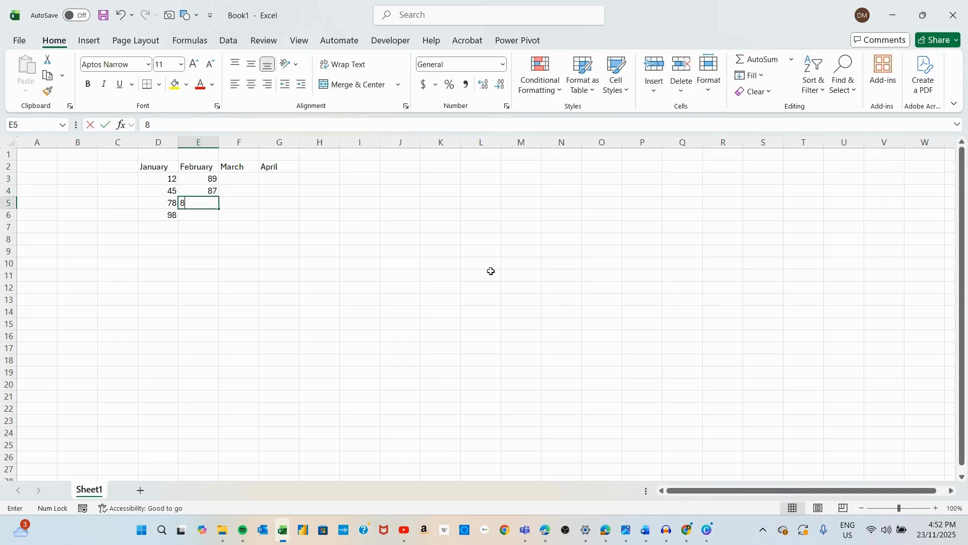
key(Return)
text(67)
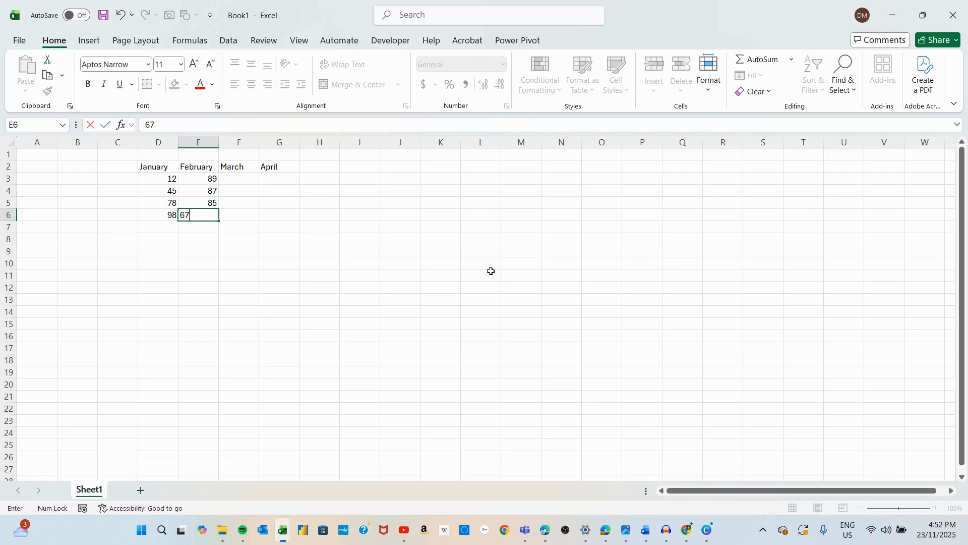
Step: Enter the March values 74, 52, 45 and 98 in cells F3 to F6
key(Tab)
key(Up)
key(Up)
key(Up)
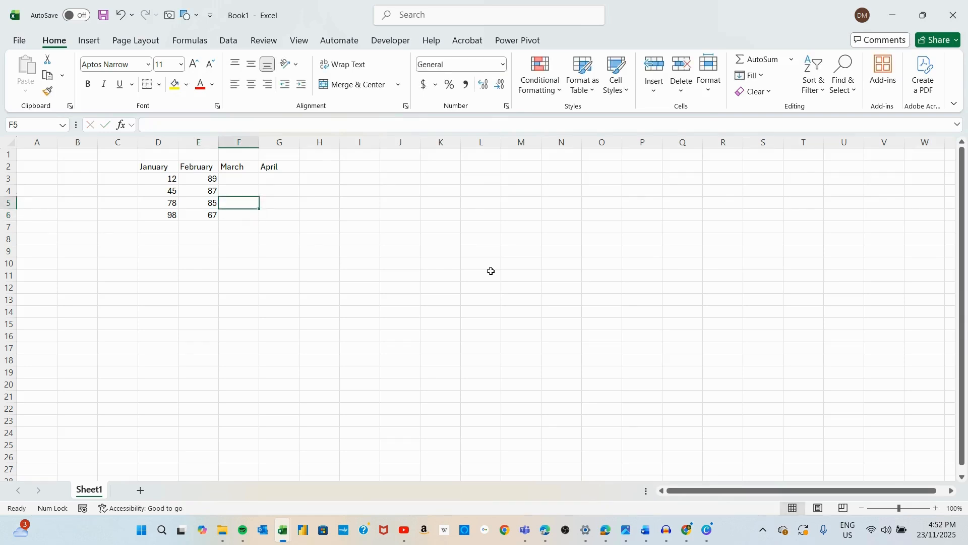
text(74)
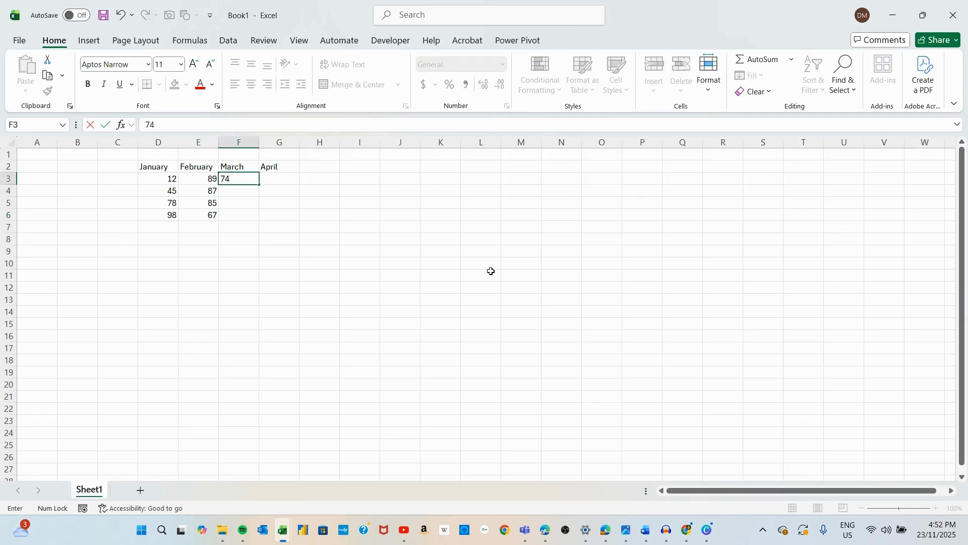
key(Return)
text(52)
key(Return)
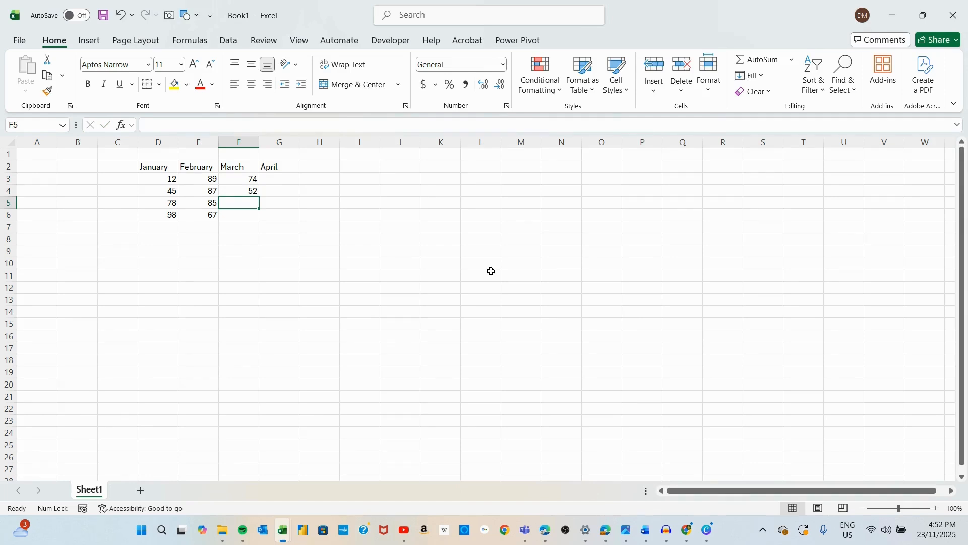
text(45)
key(Return)
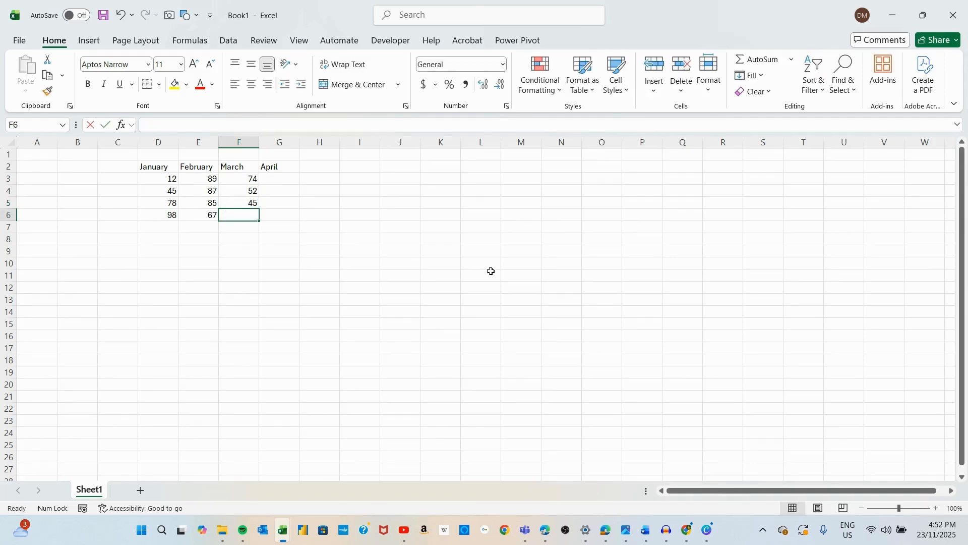
text(98)
key(Return)
Step: Enter the April values 79, 87, 85 and 47 in cells G3 to G6
key(Up)
key(Right)
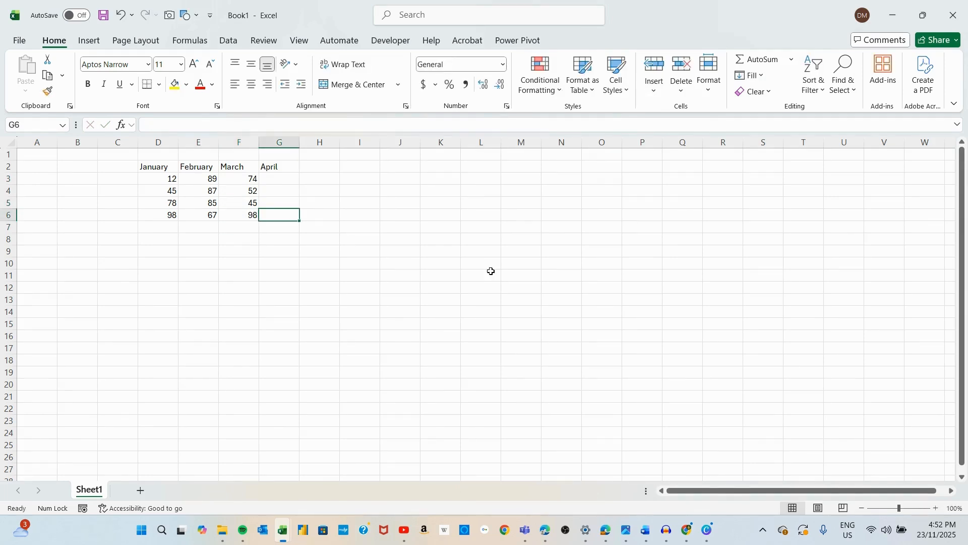
key(Up)
key(Up)
key(Up)
text(788)
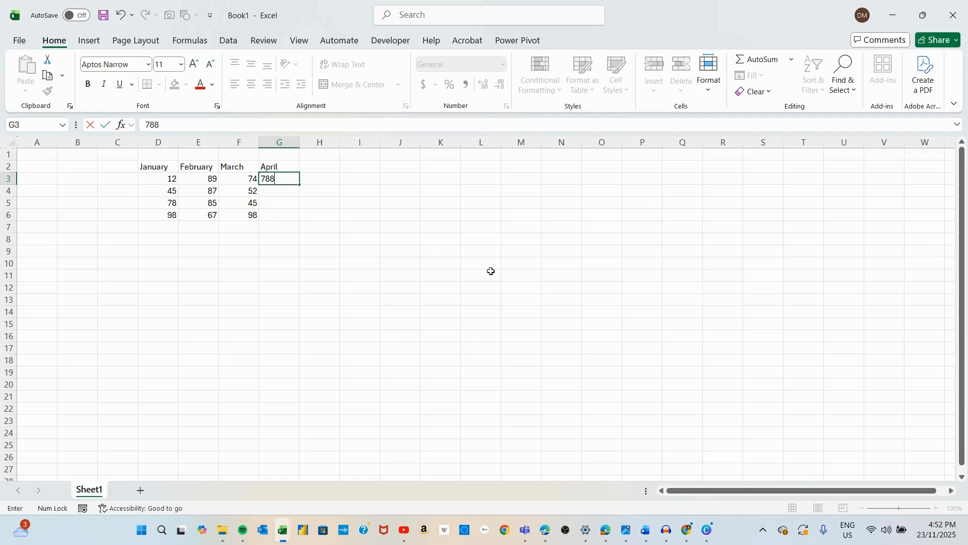
key(Return)
key(Up)
text(79)
key(Return)
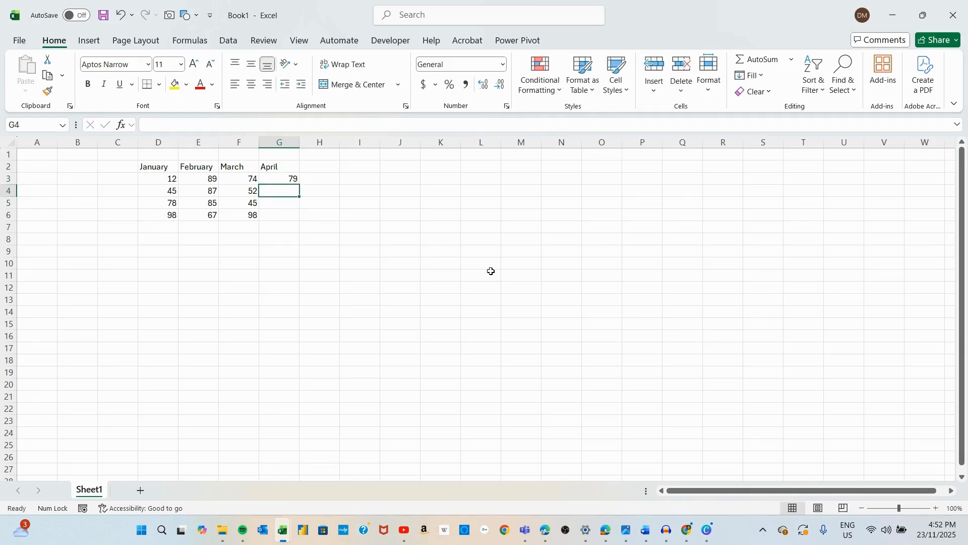
text(87)
key(Return)
text(85)
key(Return)
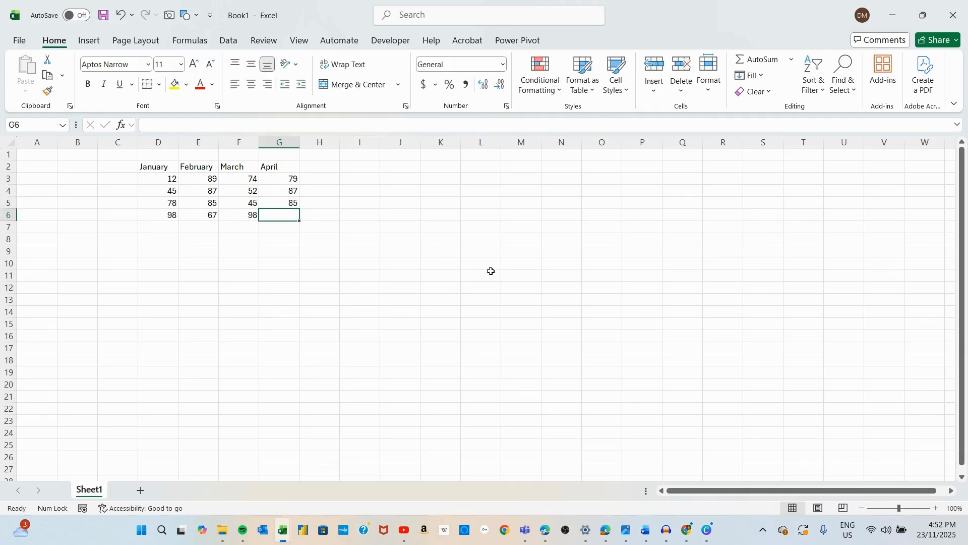
text(47)
key(Return)
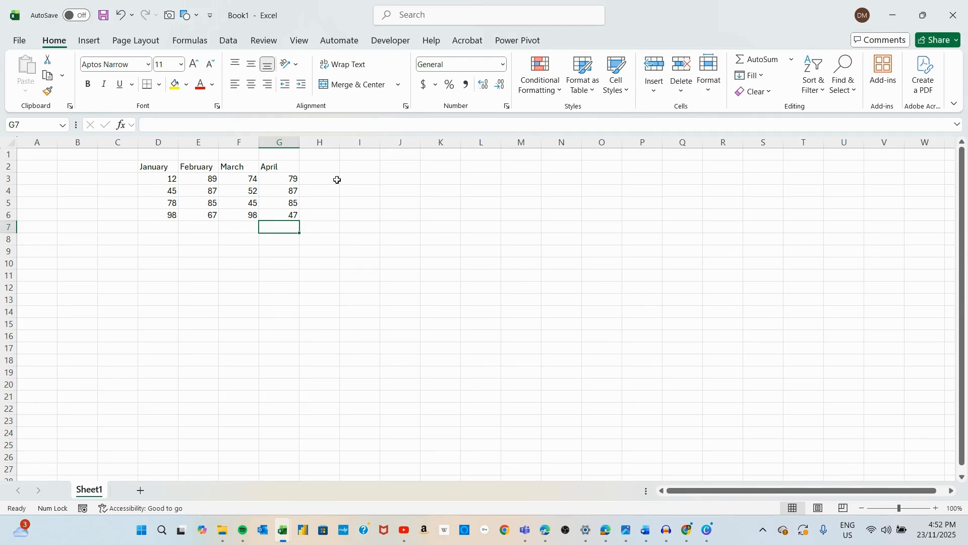
Step: Enter the header Total in cell H2
click(322, 166)
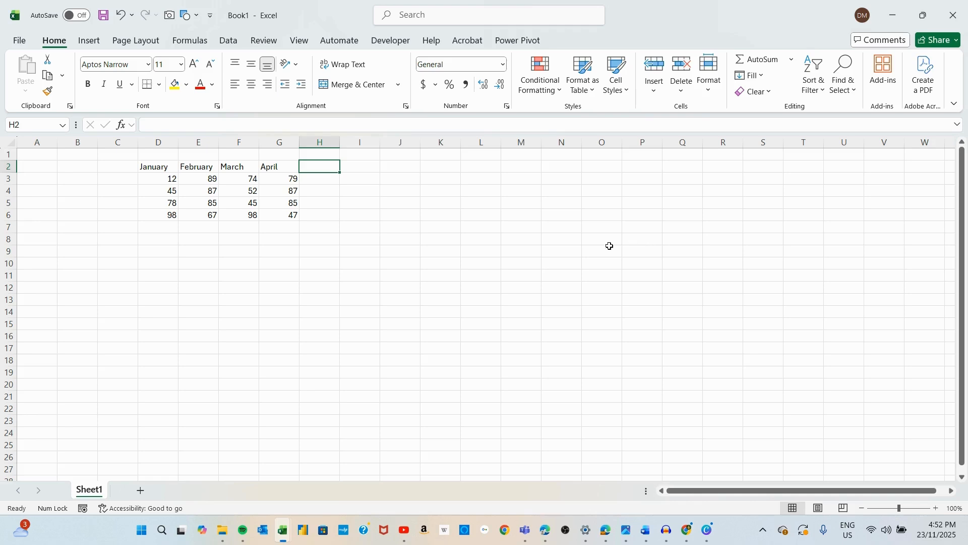
text(Total)
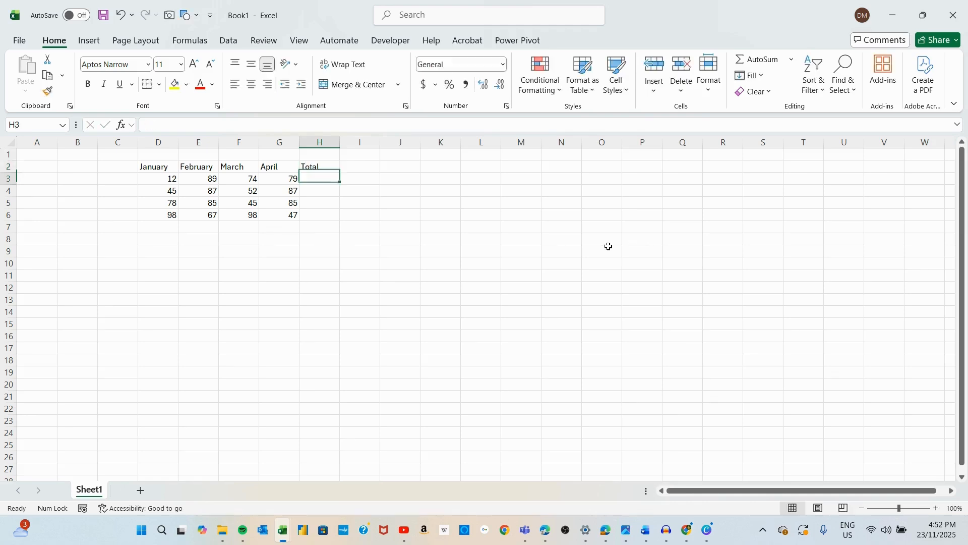
key(Return)
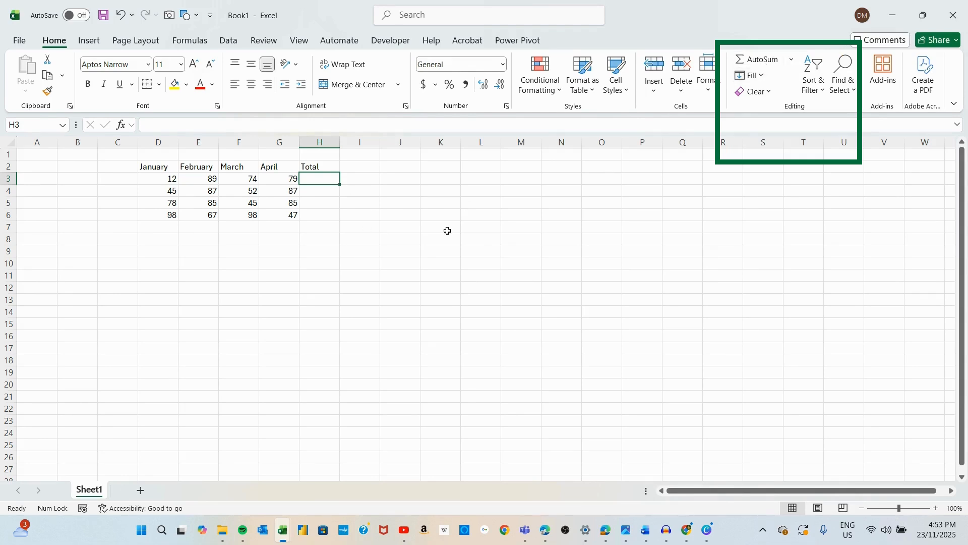
Step: Enter a SUM formula in H3 adding cells D3 through G3
text(=)
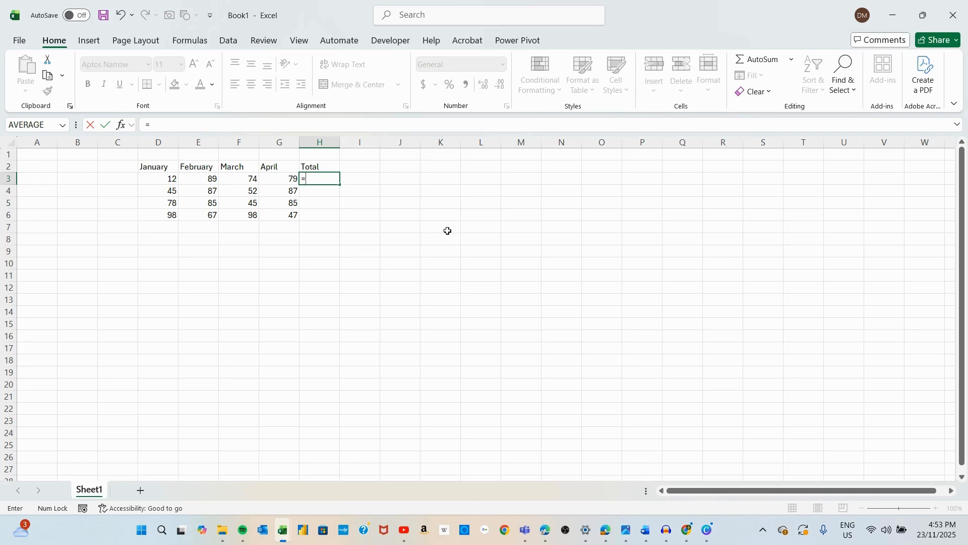
text(sum)
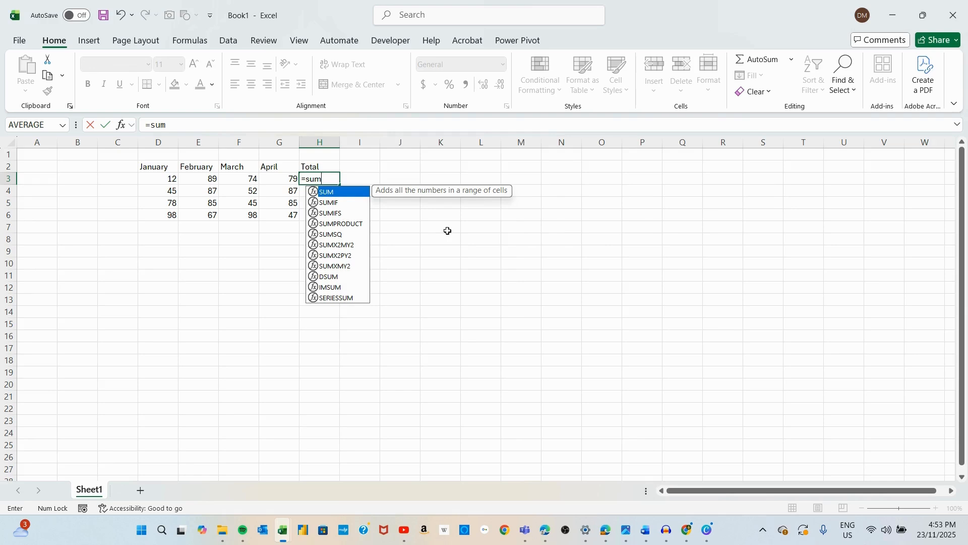
key(Tab)
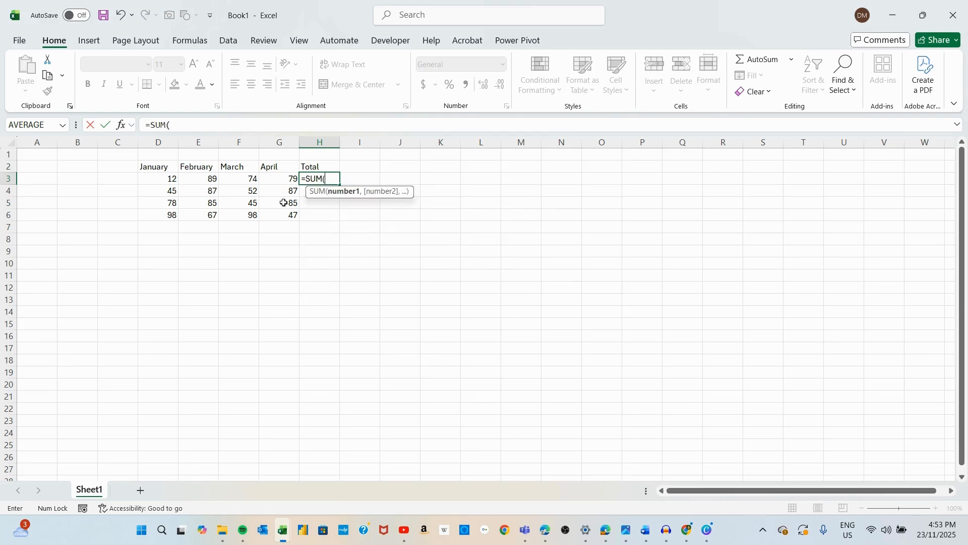
drag(157, 185, 280, 180)
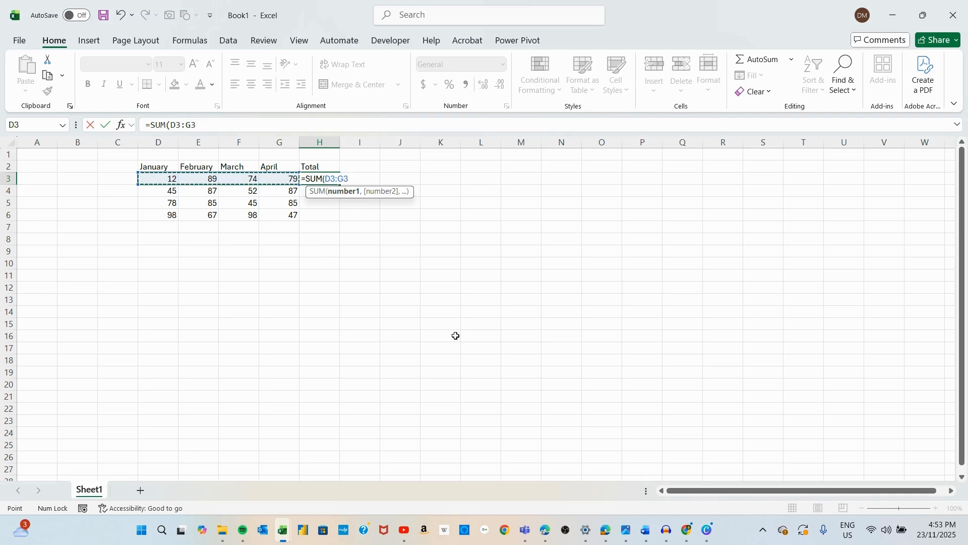
key(Return)
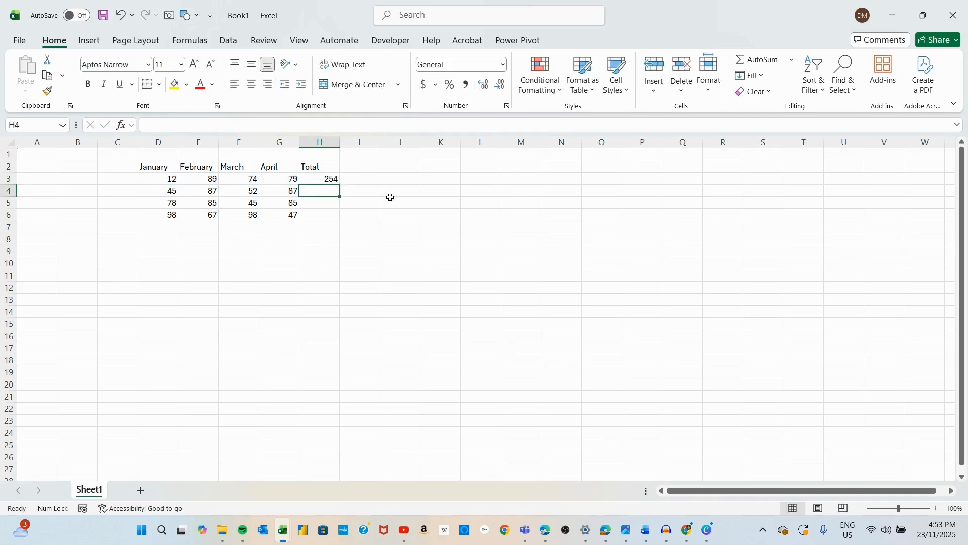
Step: Open the H3 formula for viewing, then clear the cell
click(336, 177)
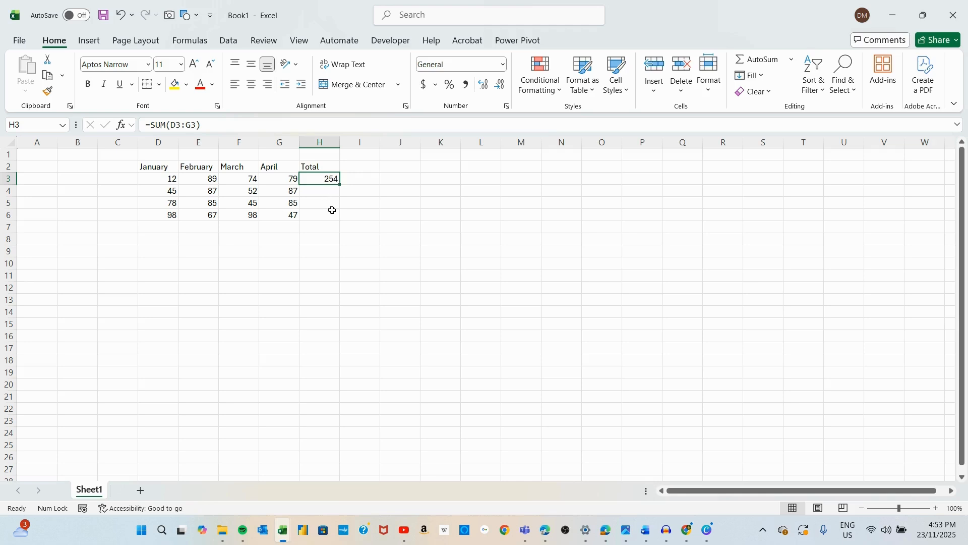
double_click(322, 180)
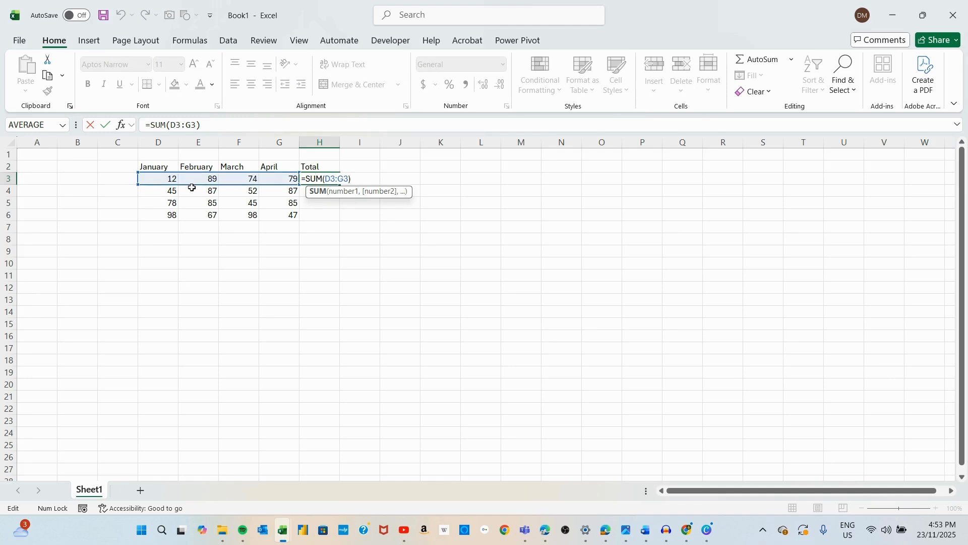
key(Escape)
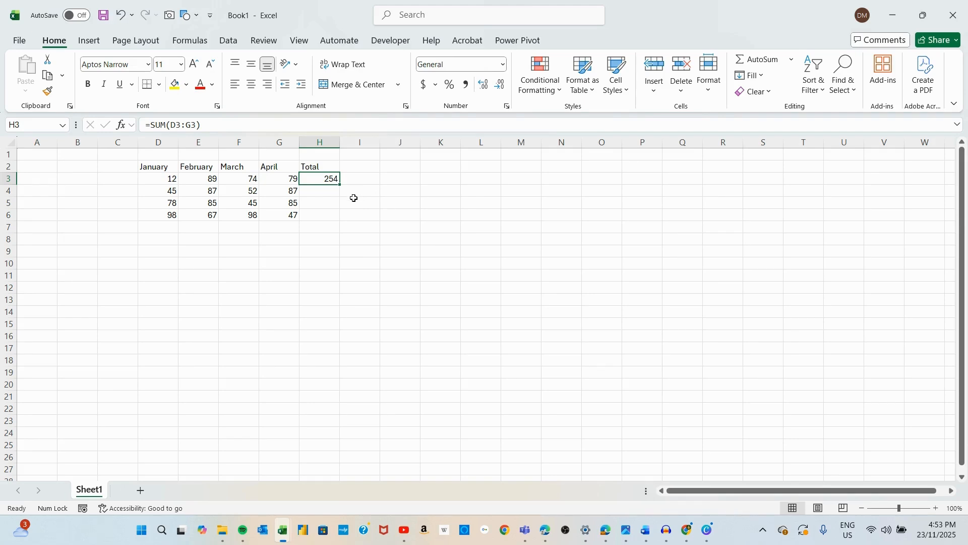
key(Delete)
click(759, 62)
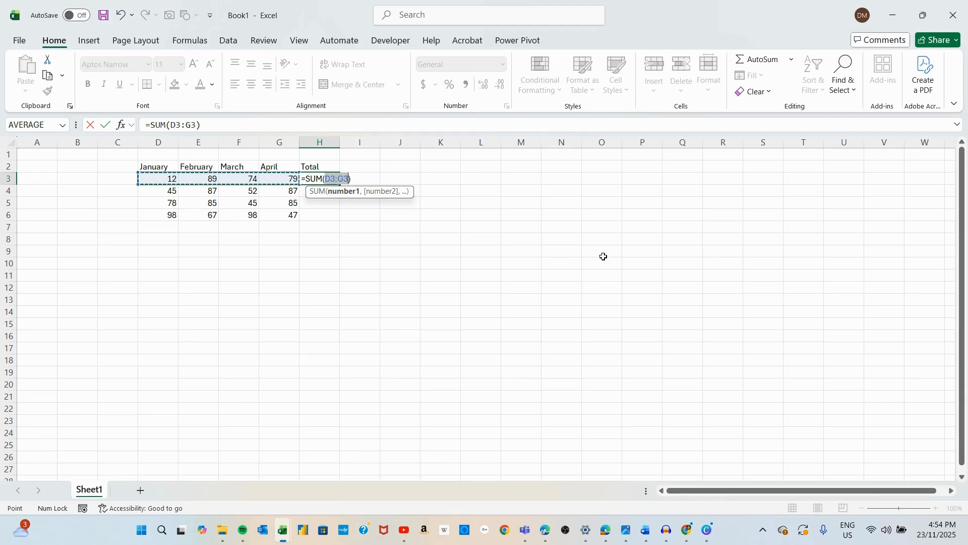
key(Escape)
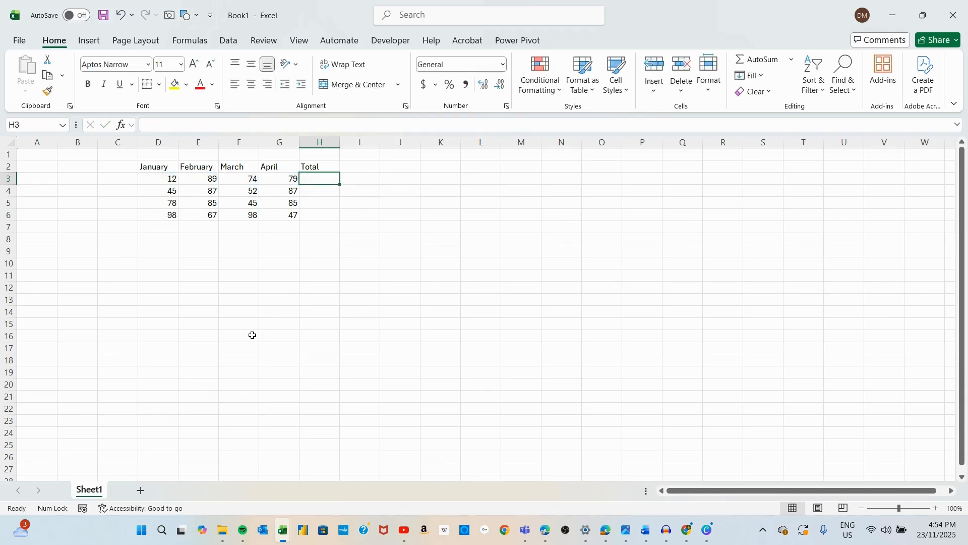
click(153, 227)
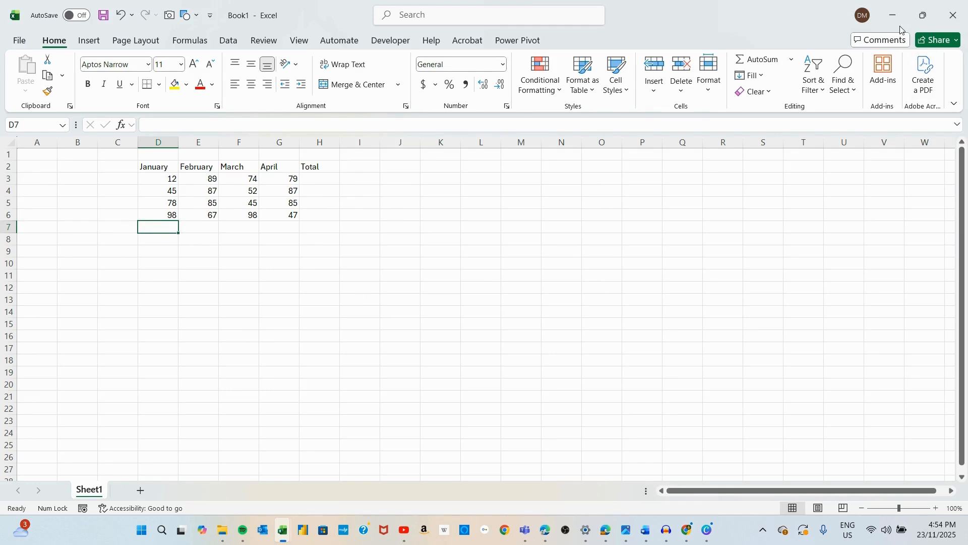
click(764, 60)
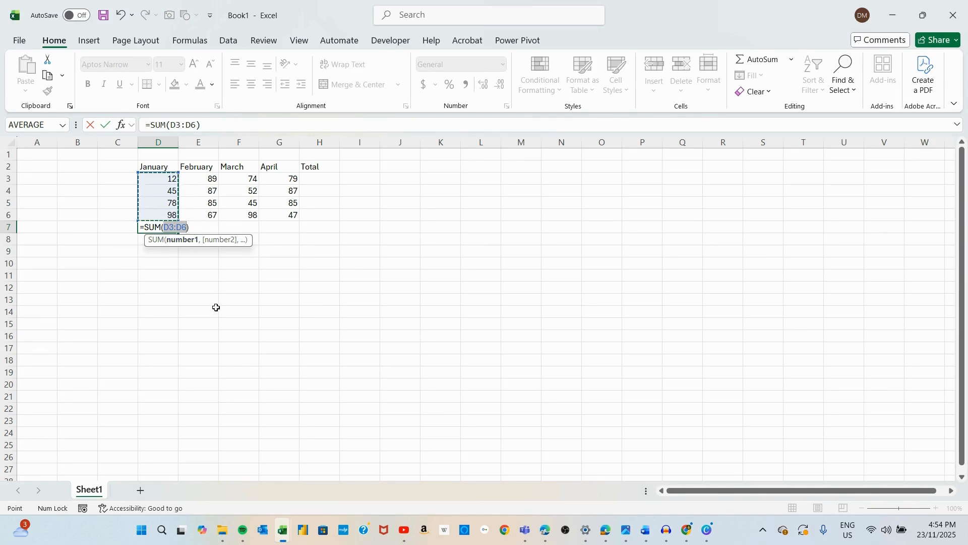
key(Escape)
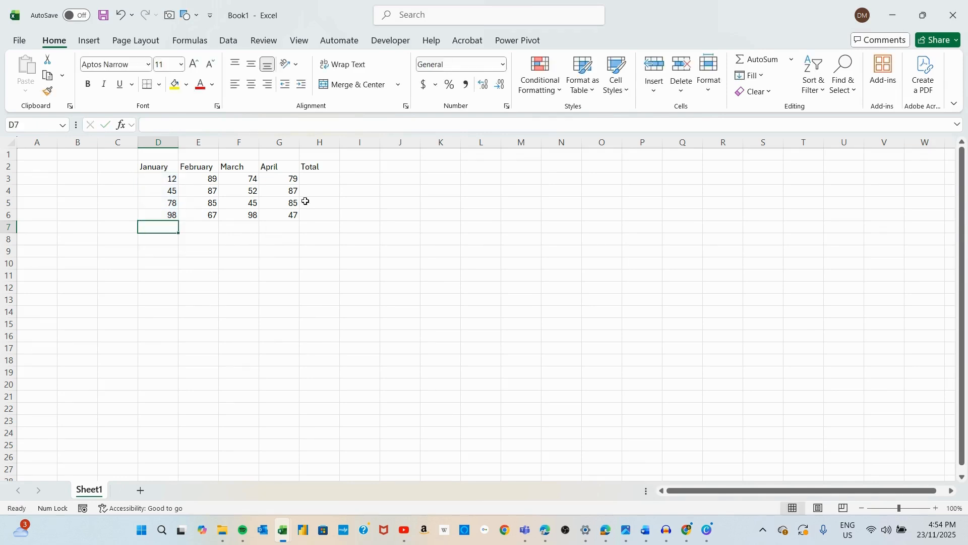
Step: Insert an AutoSum total in H3 for the row 3 values
click(319, 180)
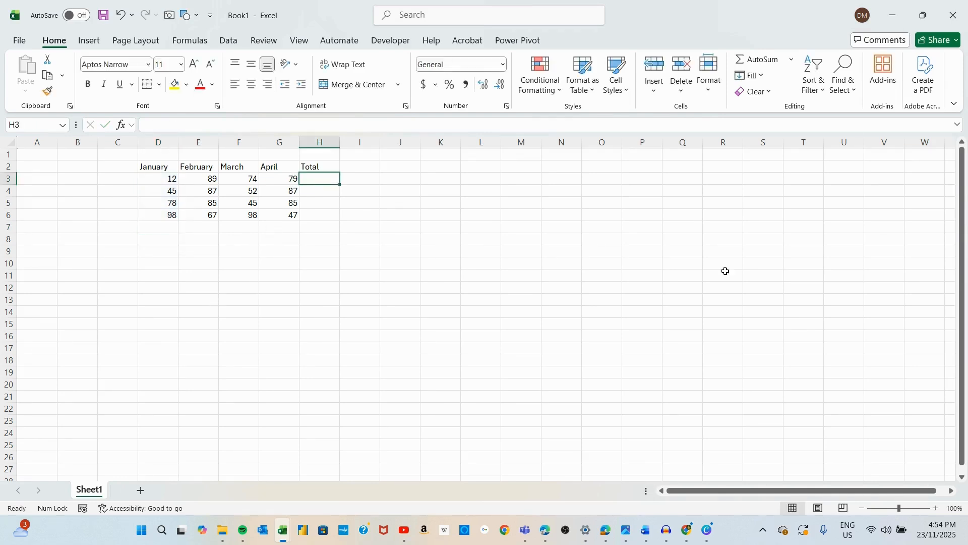
click(757, 59)
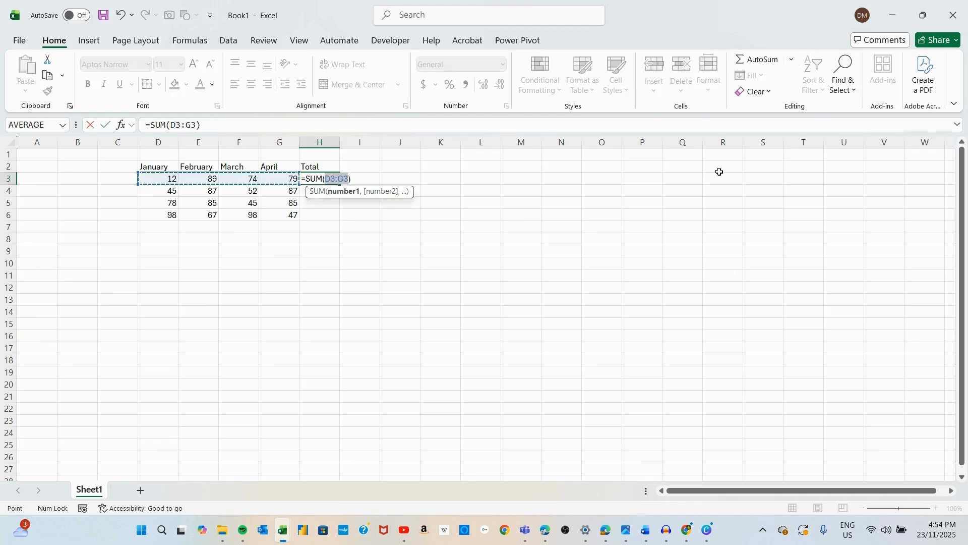
key(Return)
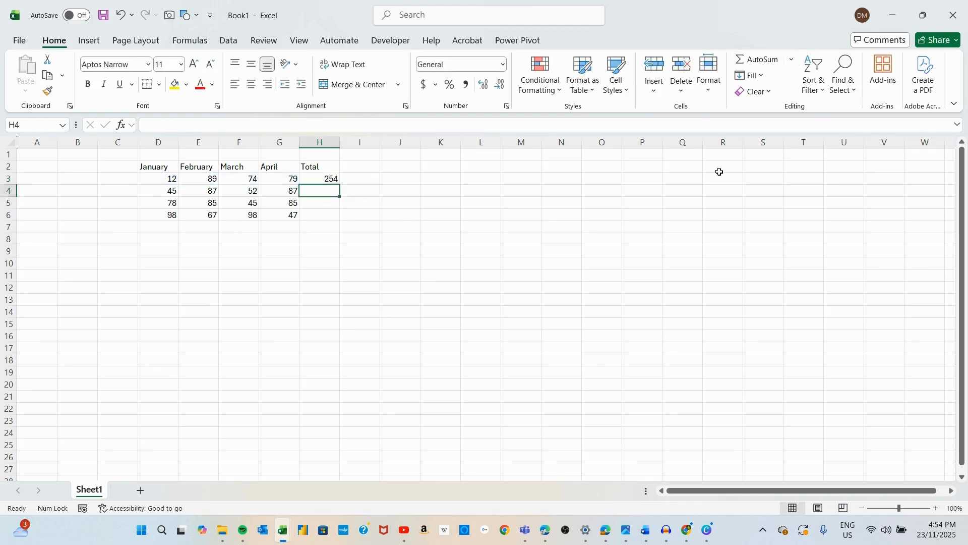
Step: Copy the H3 total formula down to H6 and open H4's formula for viewing
click(327, 180)
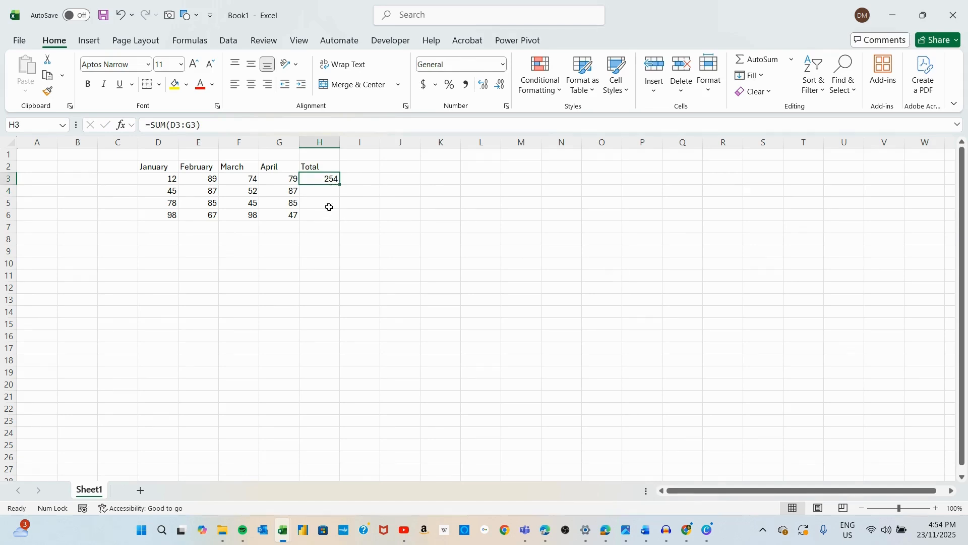
drag(340, 186, 329, 222)
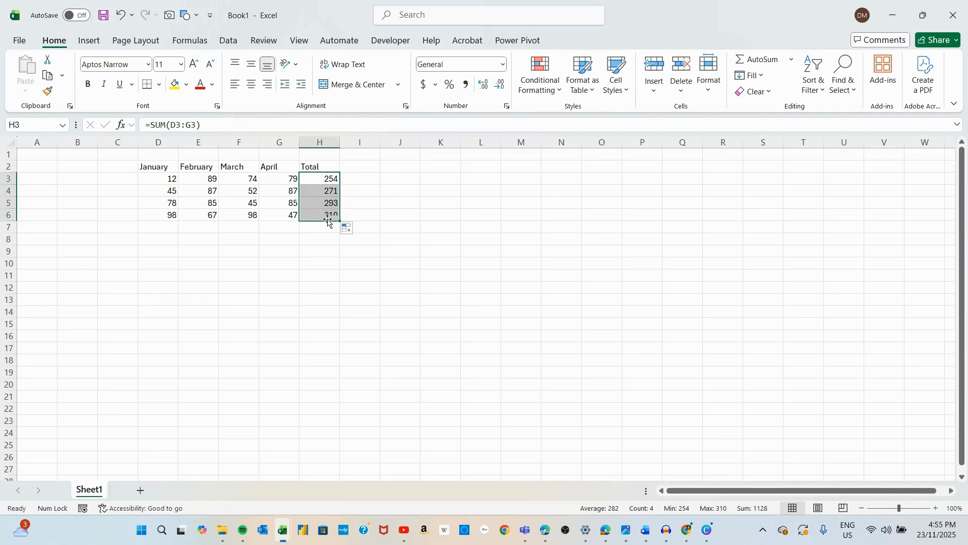
double_click(318, 190)
key(Escape)
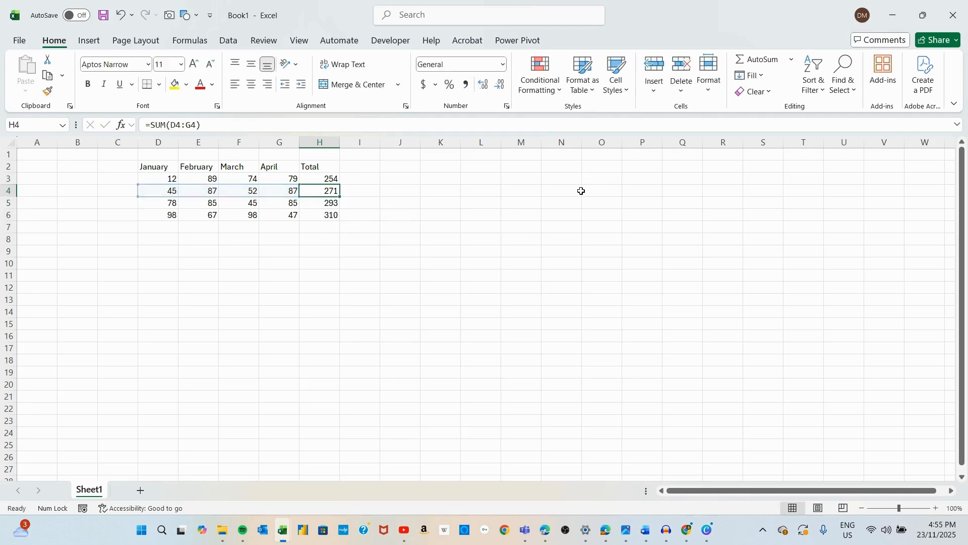
Step: Undo the filled-down totals and clear the total in H3
click(505, 238)
click(122, 17)
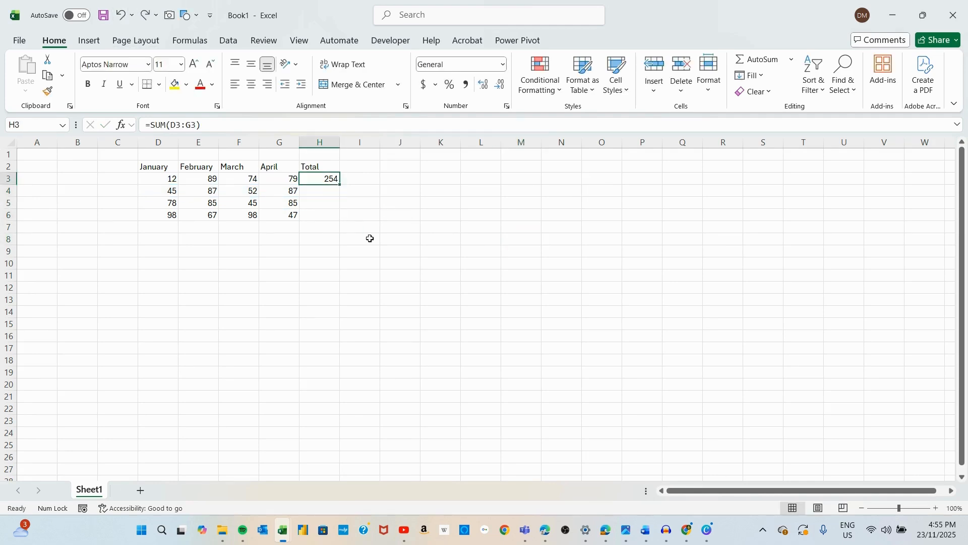
key(Delete)
Step: Try AutoSum on D3:H6 to total each row in column H, then undo it
drag(170, 179, 318, 220)
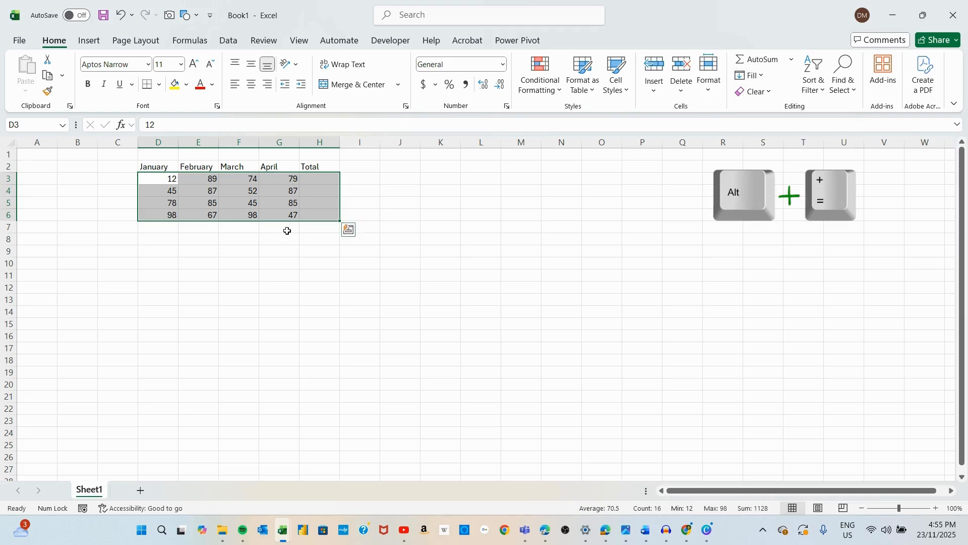
key(alt+equal)
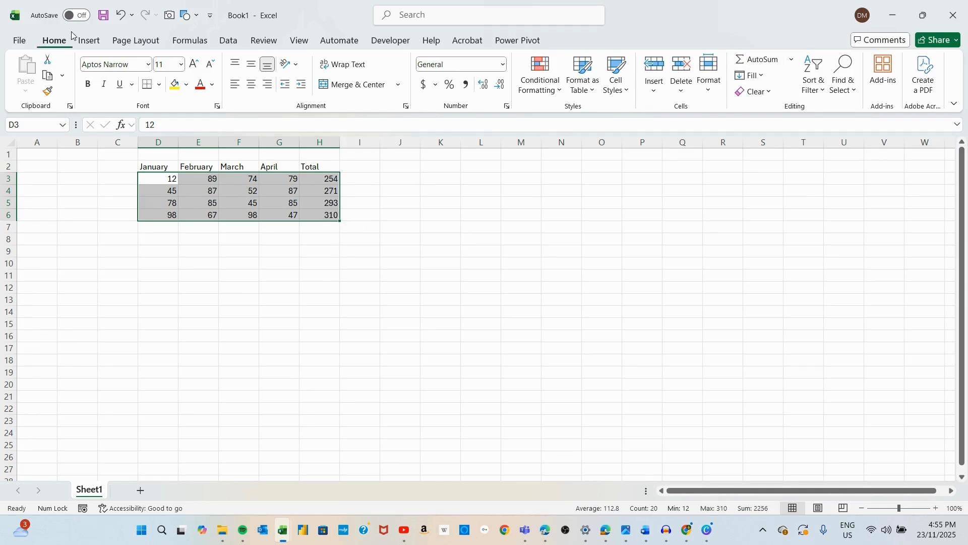
click(119, 16)
click(366, 303)
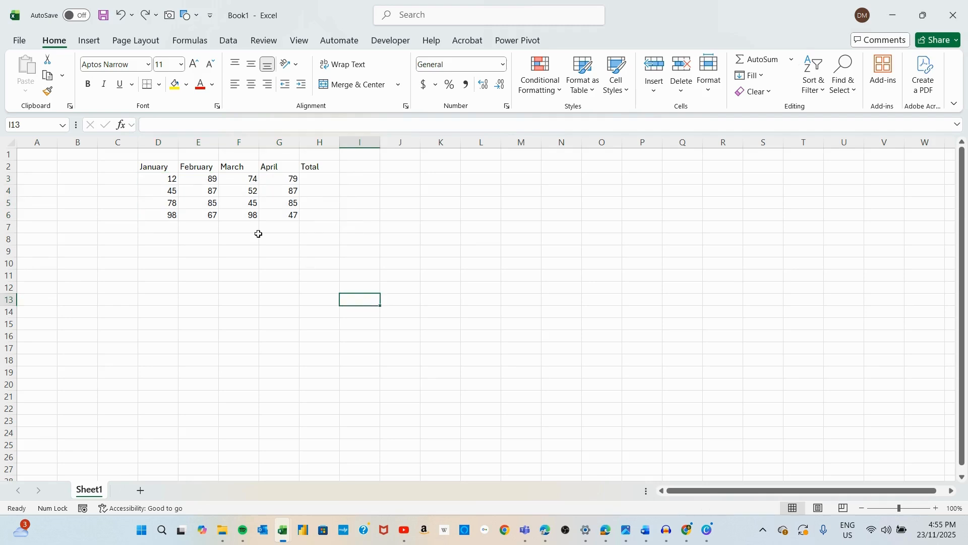
Step: Select D3 to H7 and AutoSum to add row totals in column H and column totals in row 7
drag(176, 182, 311, 229)
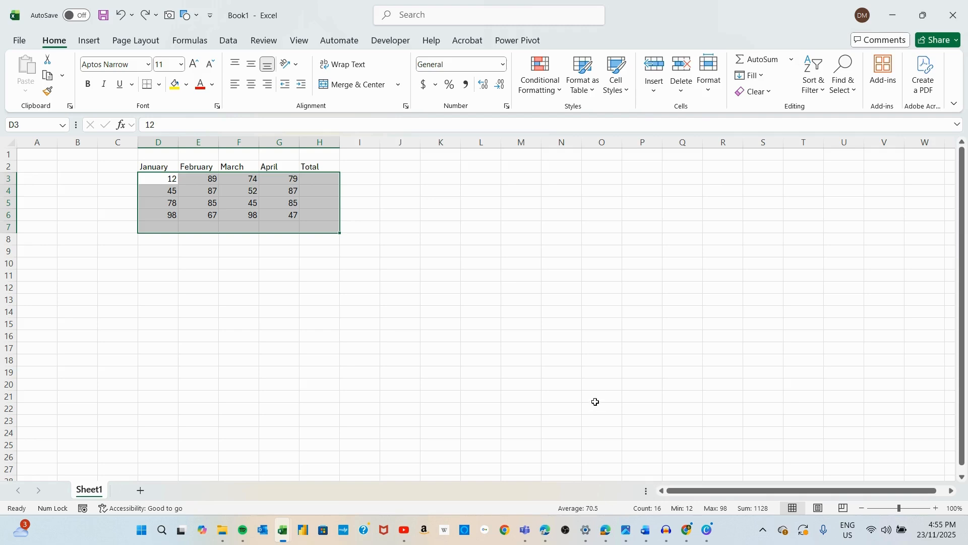
click(768, 63)
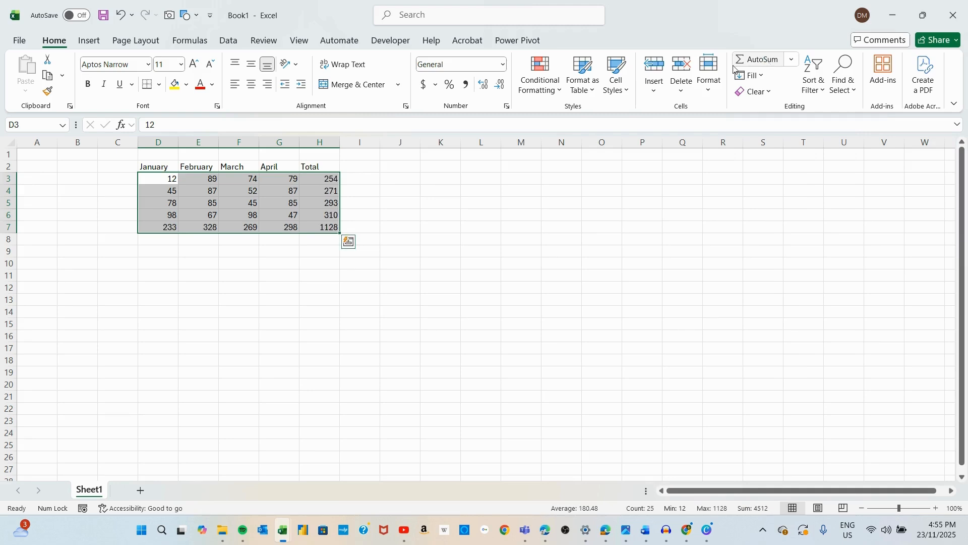
Step: Inspect the column total formulas in D7 and E7
click(167, 226)
click(209, 227)
double_click(209, 227)
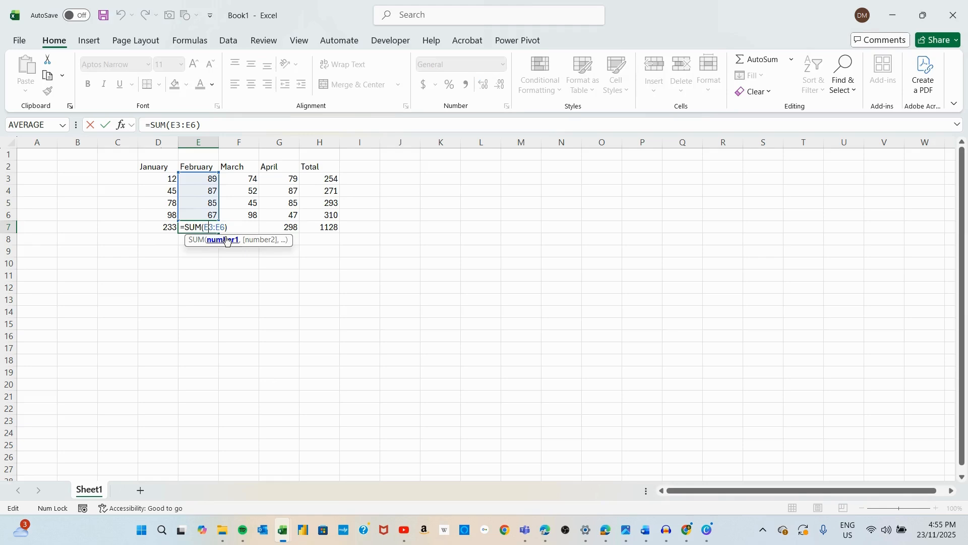
Step: Inspect the total formulas in G7, H7 and H3 without changing them
key(Escape)
double_click(287, 227)
key(Escape)
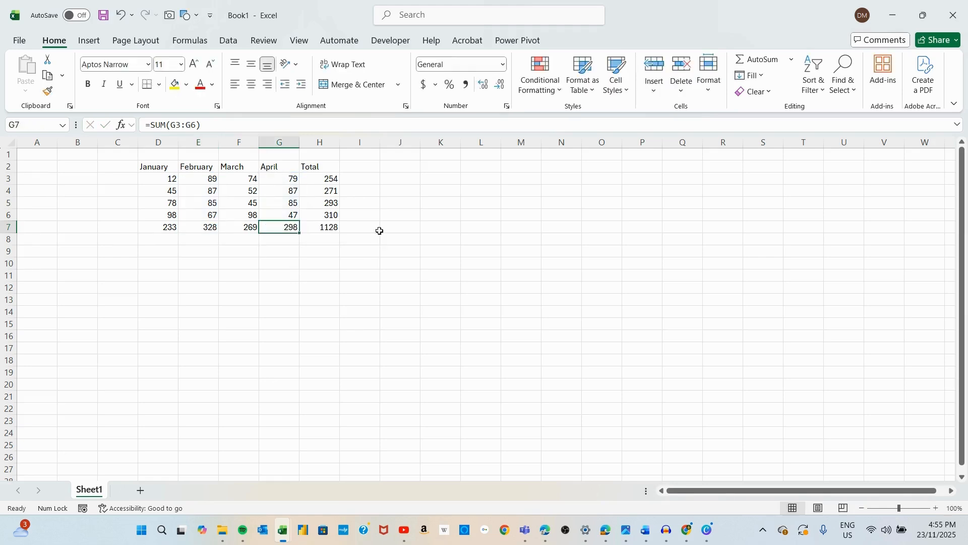
double_click(330, 228)
key(Escape)
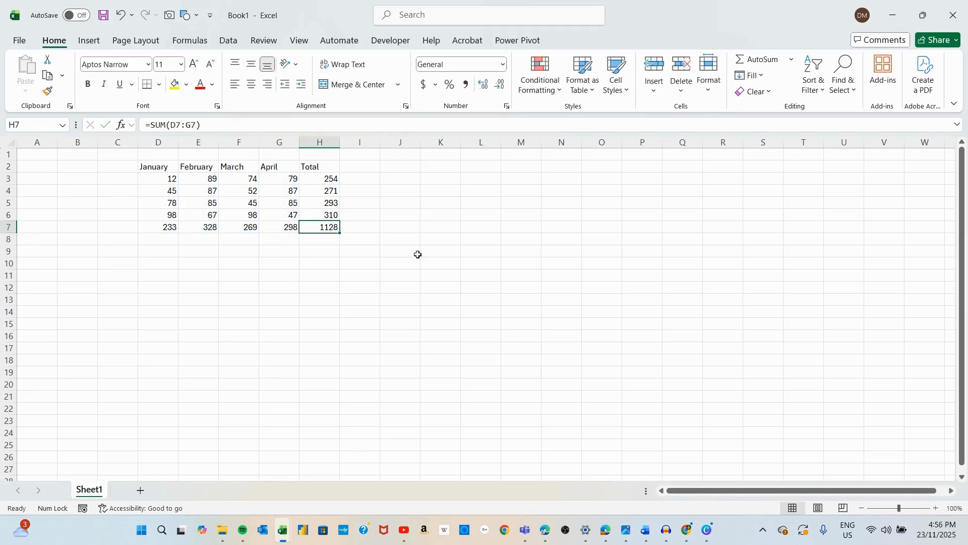
click(326, 180)
double_click(326, 180)
key(Escape)
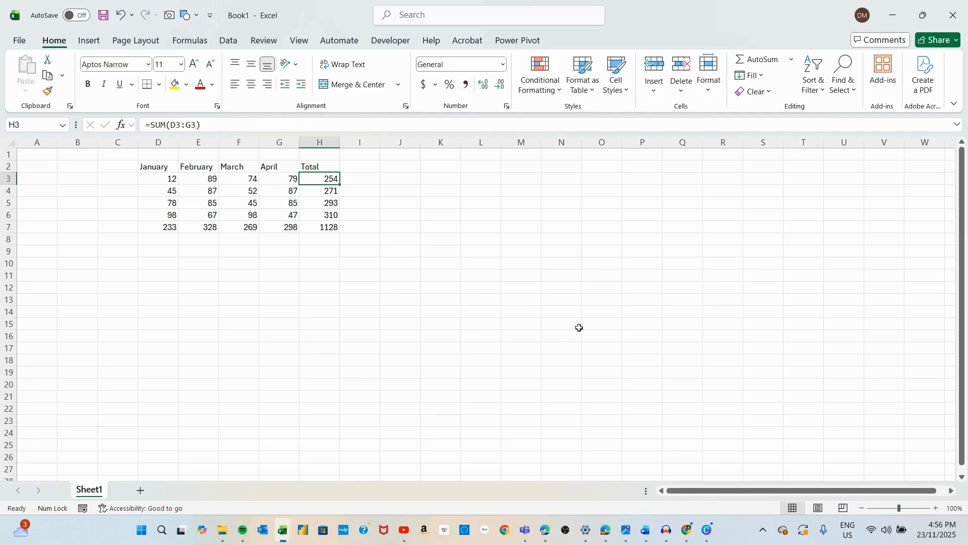
Step: Enter Week 1 in C3 and fill it down to C6 as Week 1 to Week 4
click(848, 425)
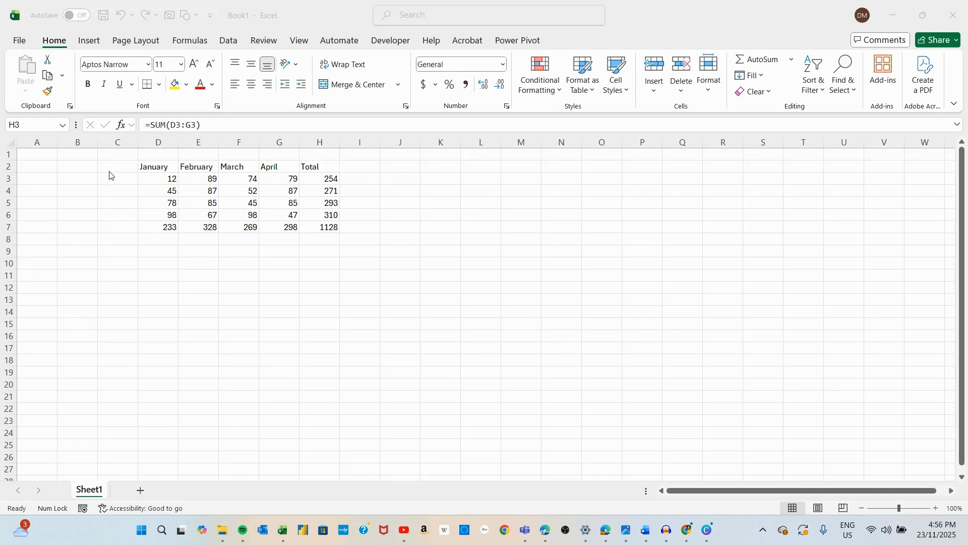
key(alt+Tab)
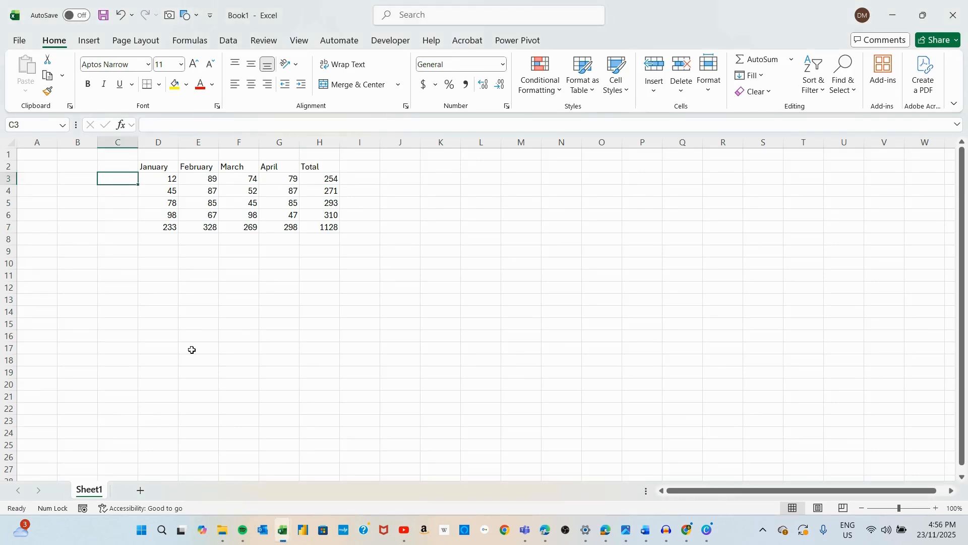
text(Week 1)
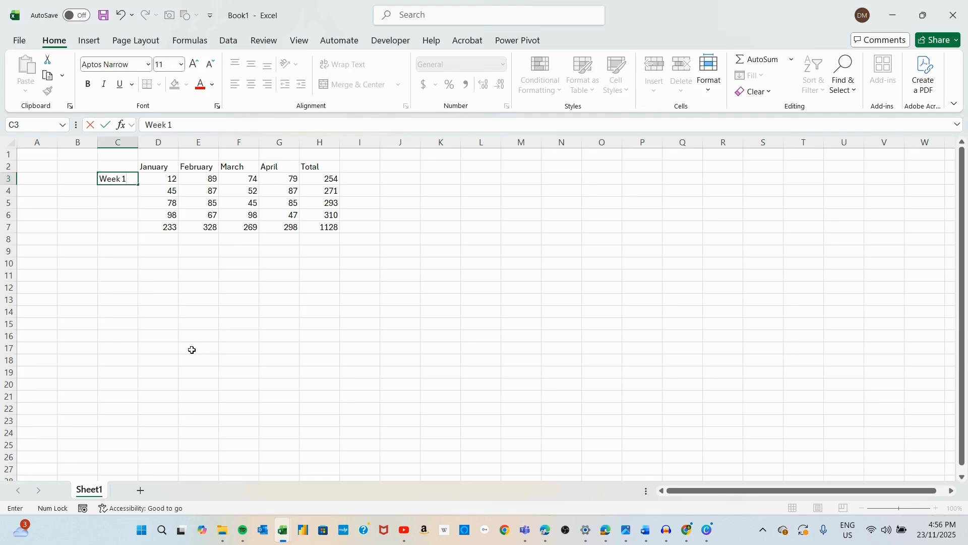
key(Return)
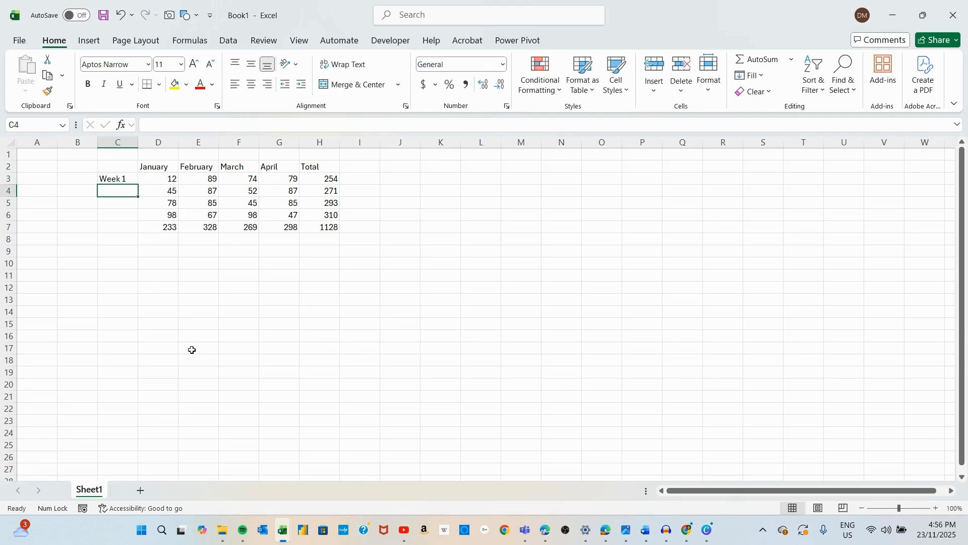
click(130, 176)
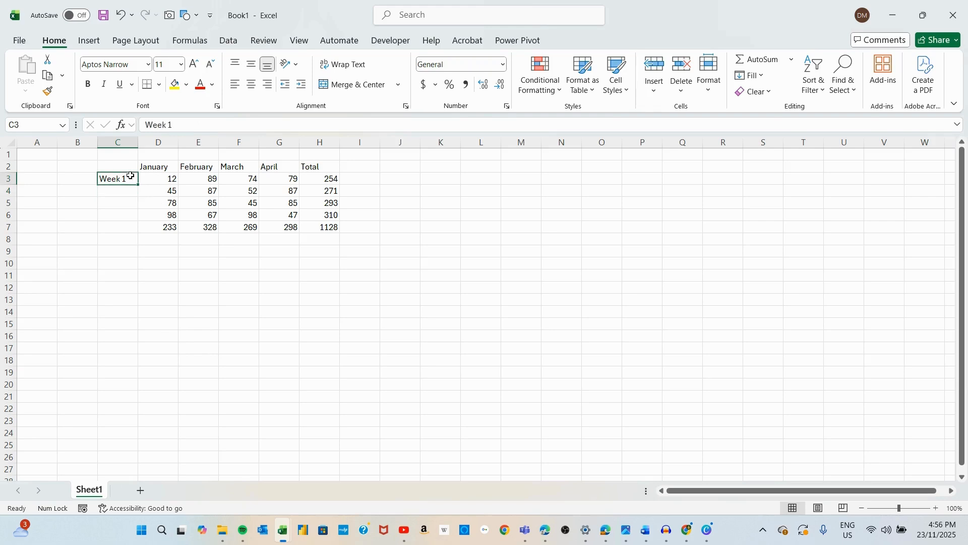
drag(138, 185, 132, 219)
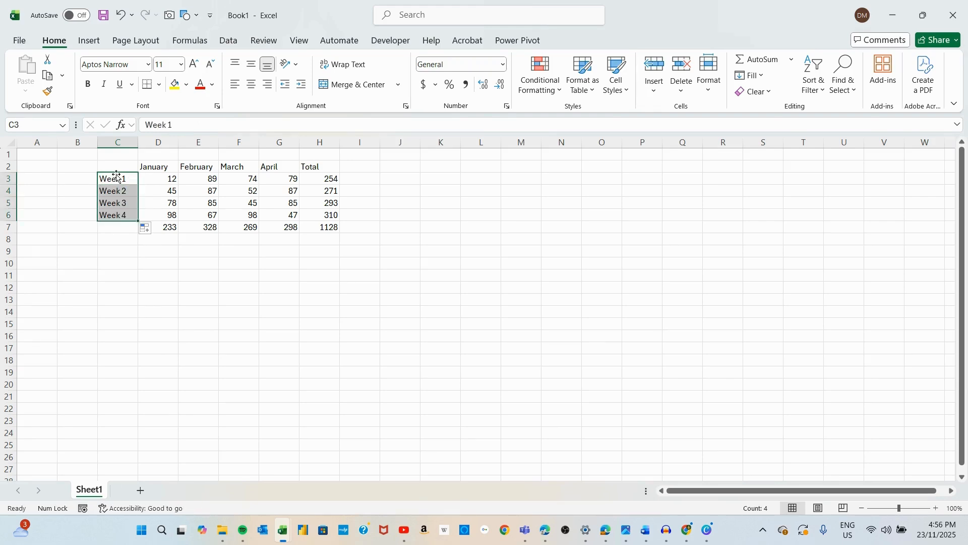
click(114, 277)
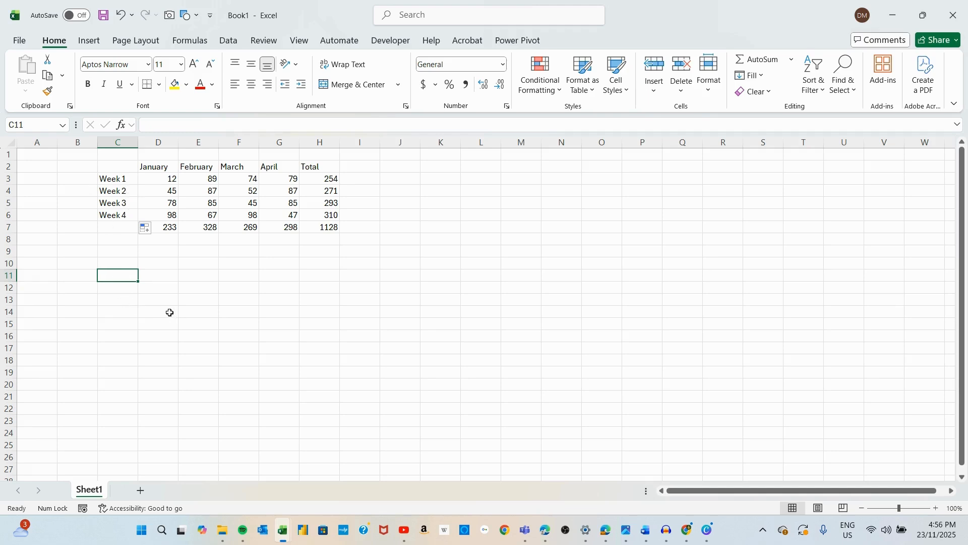
Step: Repeat filling the Week series from C3 down to C6
key(Up)
key(Up)
key(Up)
key(Up)
key(Up)
key(Up)
key(Up)
key(Up)
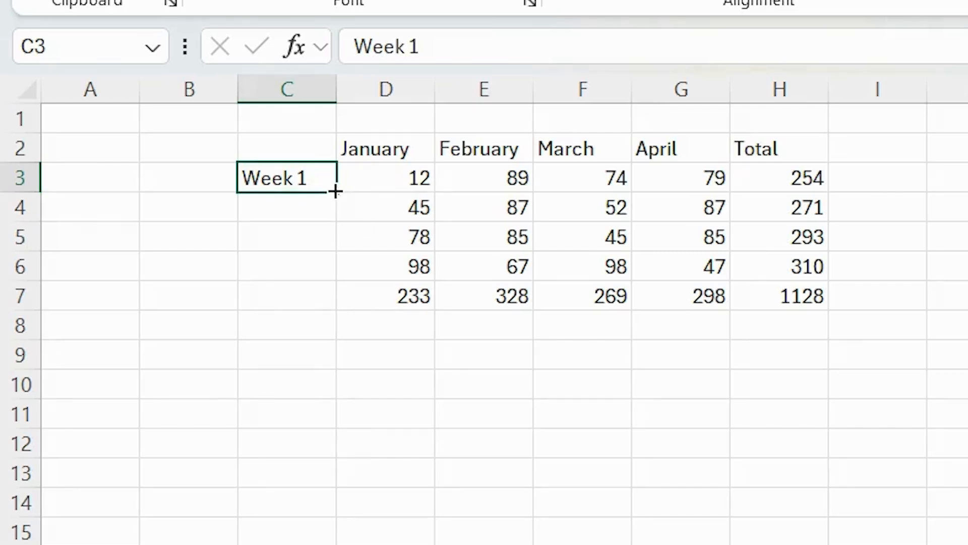
drag(335, 196, 326, 273)
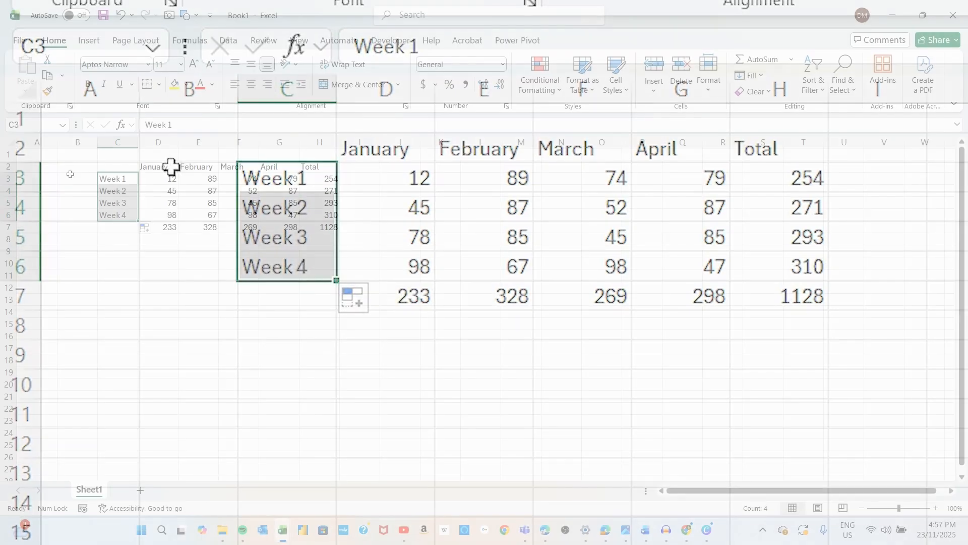
Step: Enter Qtr 1 in B3 and fill it down to B6 as Qtr 1 to Qtr 4
click(71, 177)
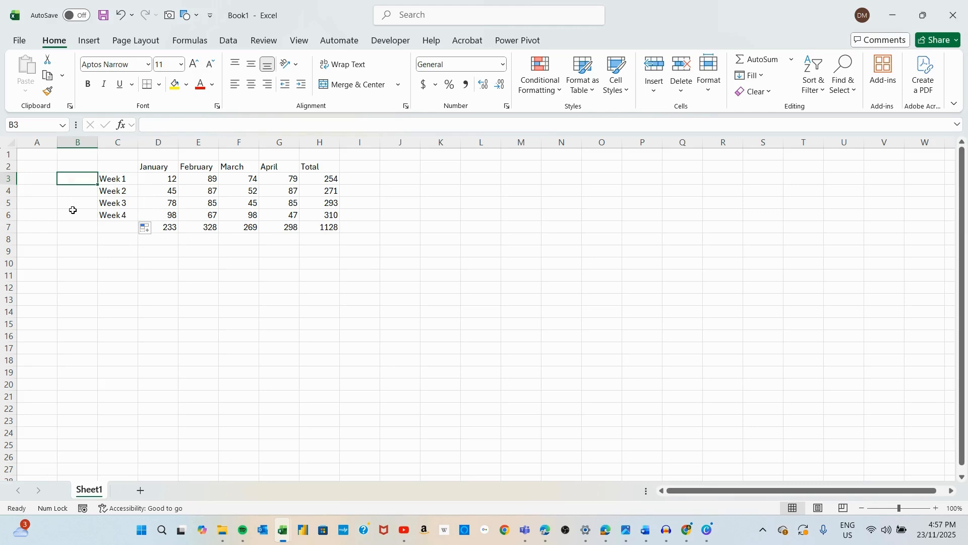
text(Qrte)
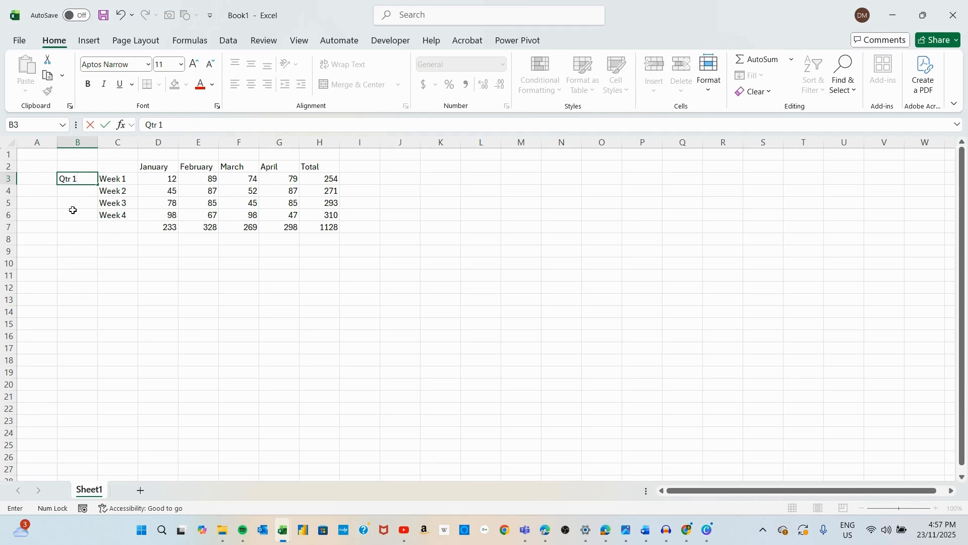
key(Return)
click(76, 178)
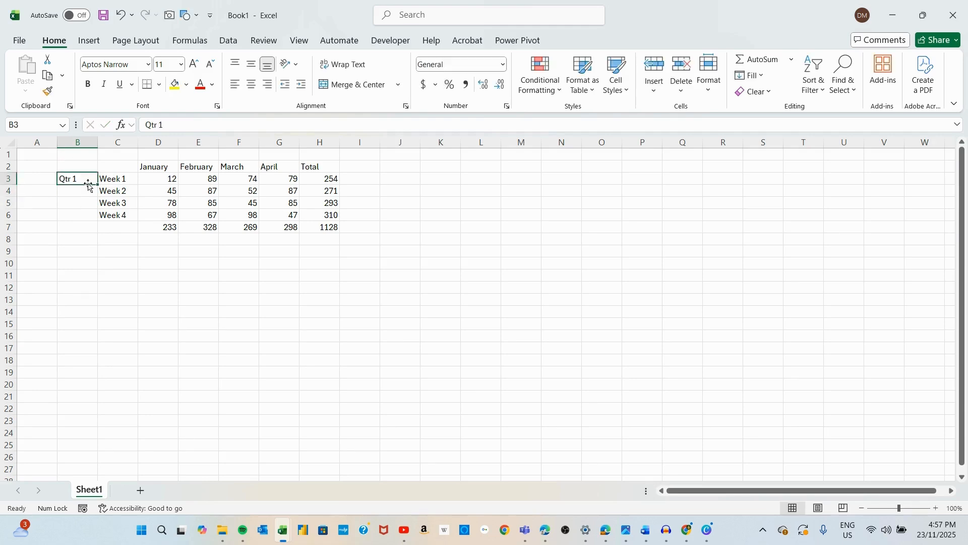
drag(97, 186, 87, 220)
click(39, 180)
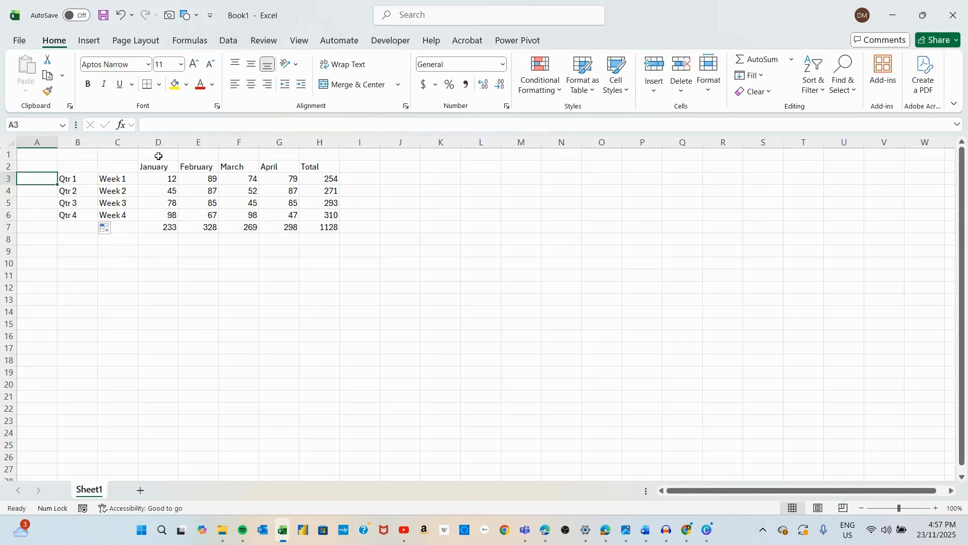
Step: Enter Mon in D1 and fill it across to G1 as Mon to Thu
mouse_move(148, 154)
mouse_down()
mouse_move(337, 168)
mouse_move(158, 154)
mouse_up()
text(Mon)
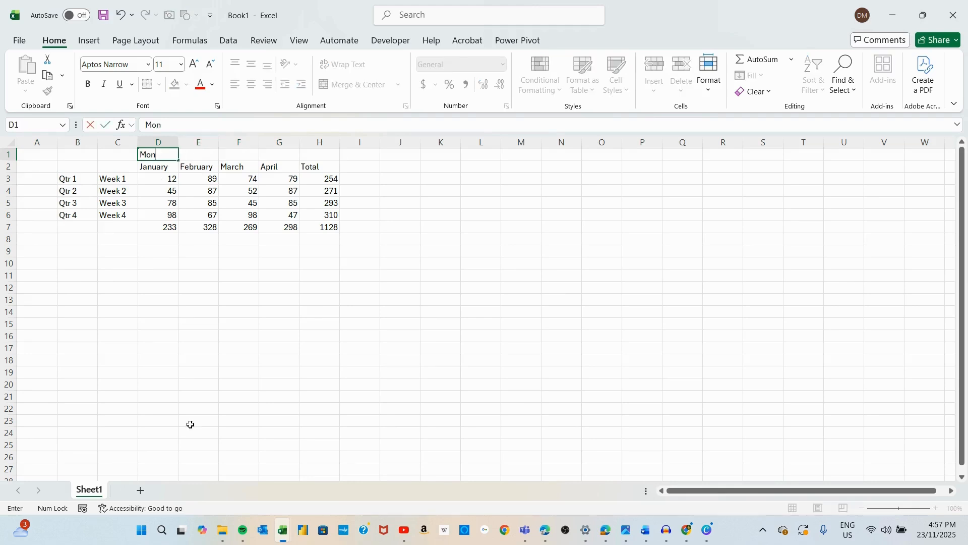
key(Return)
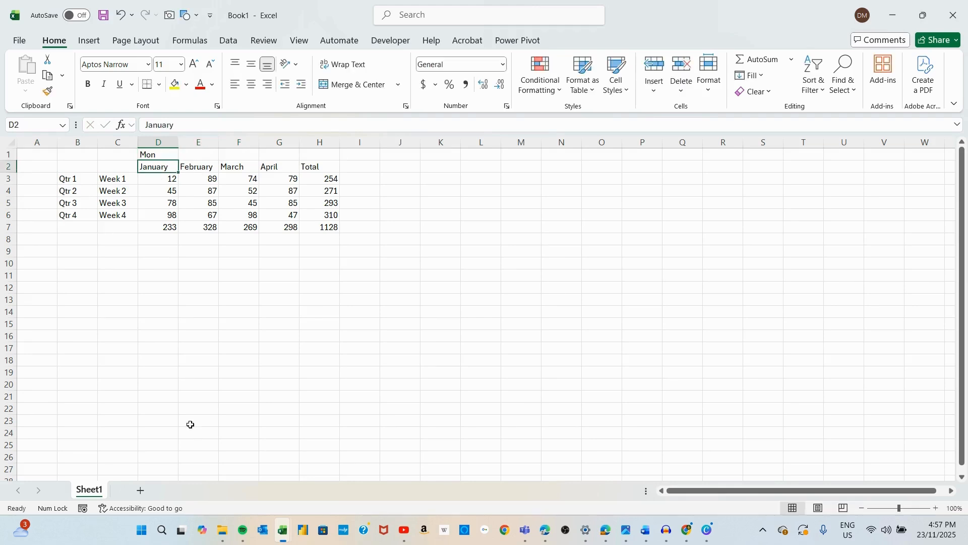
click(151, 156)
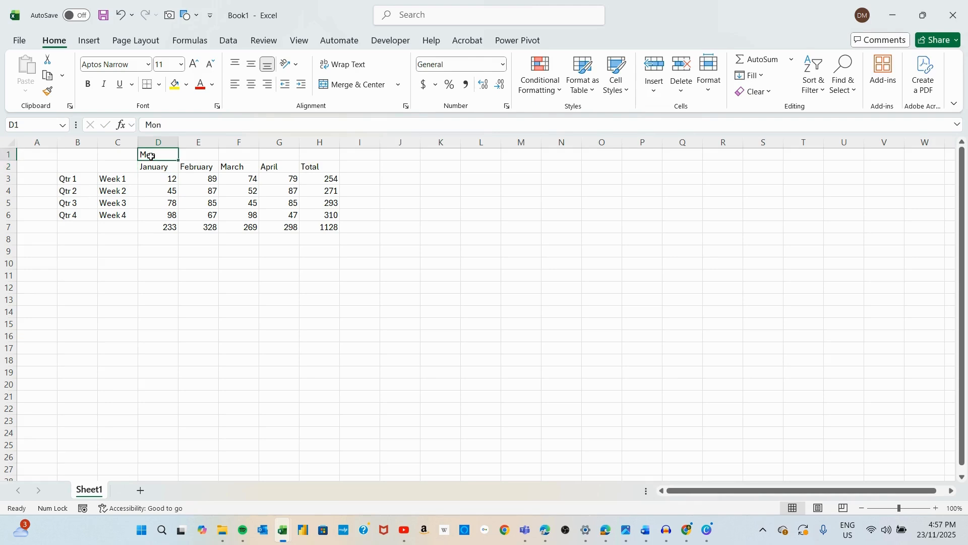
drag(178, 160, 297, 160)
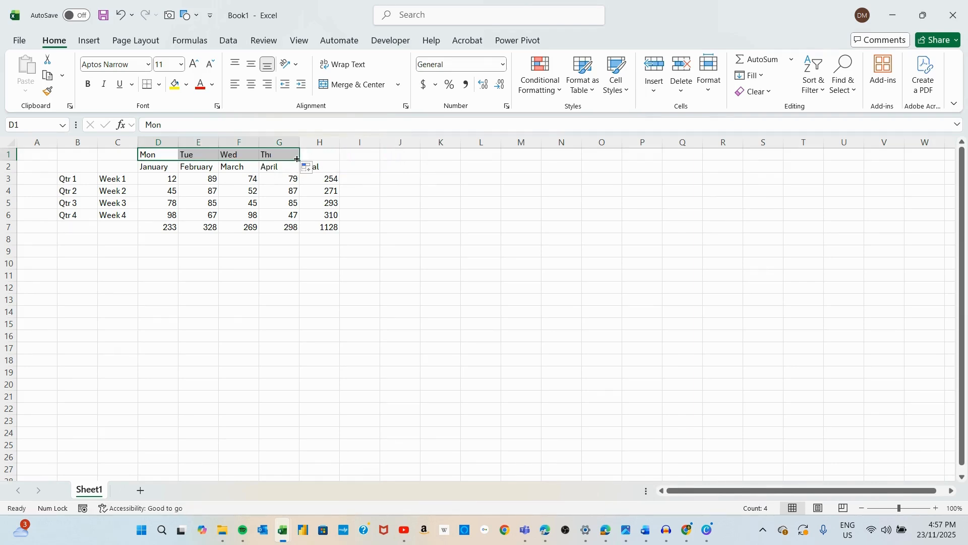
click(207, 274)
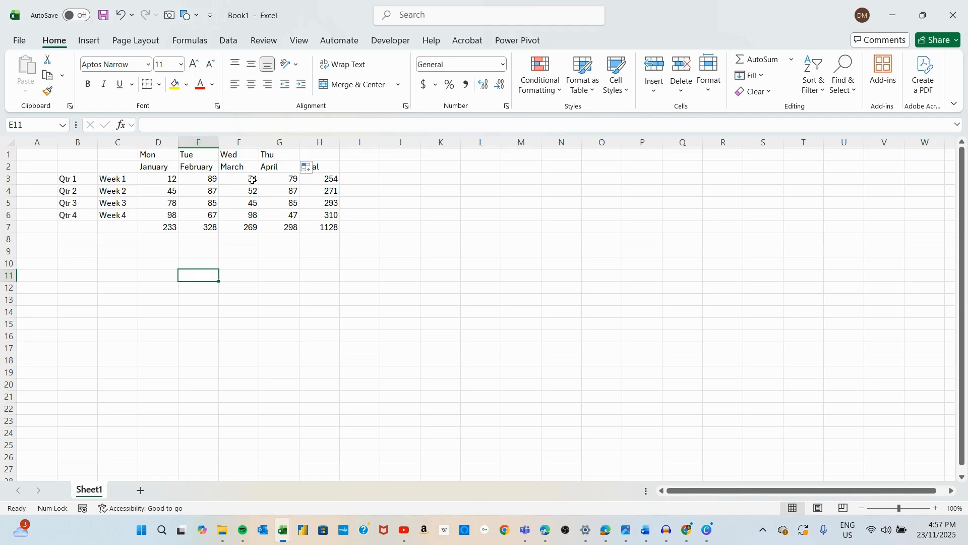
Step: Replace January with Jan in D2 and fill it across to G2 as Jan to Apr
click(172, 167)
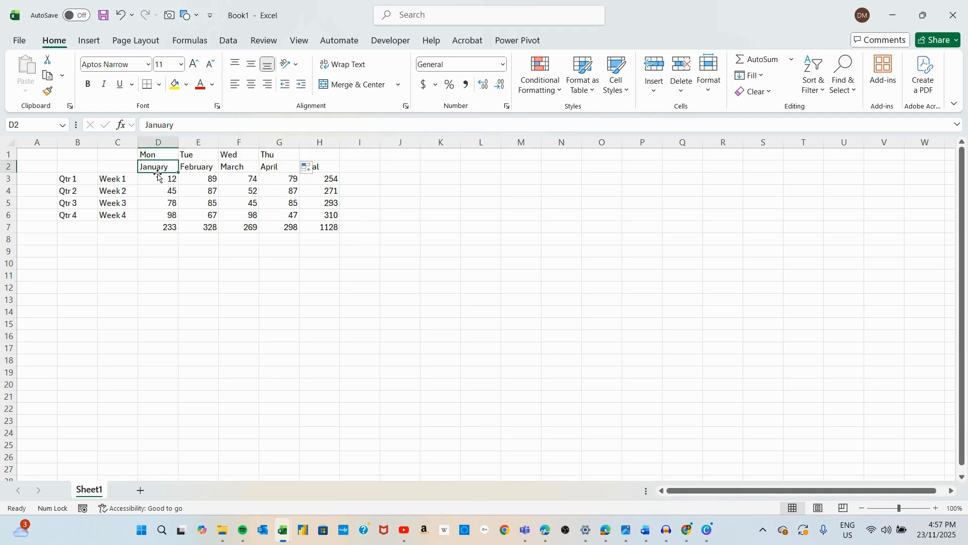
drag(177, 167, 292, 168)
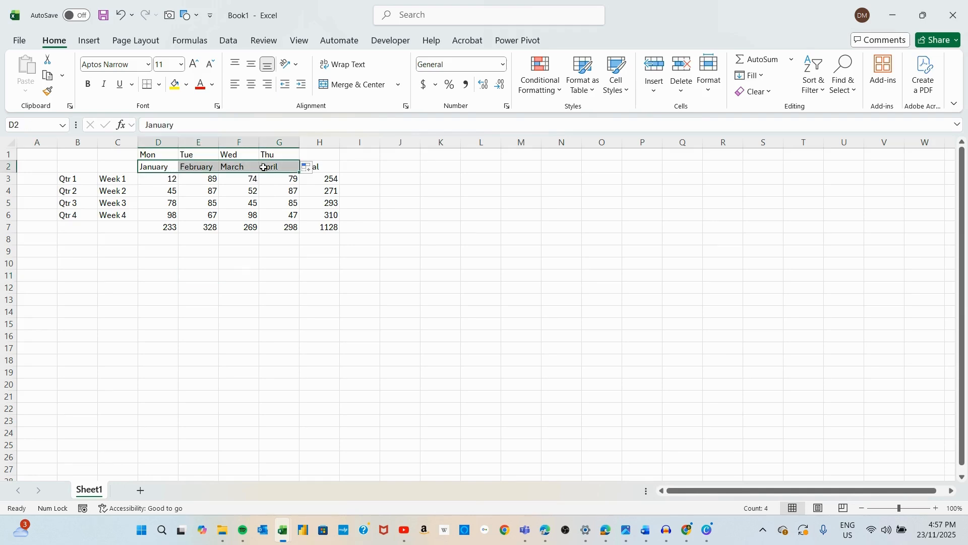
click(303, 530)
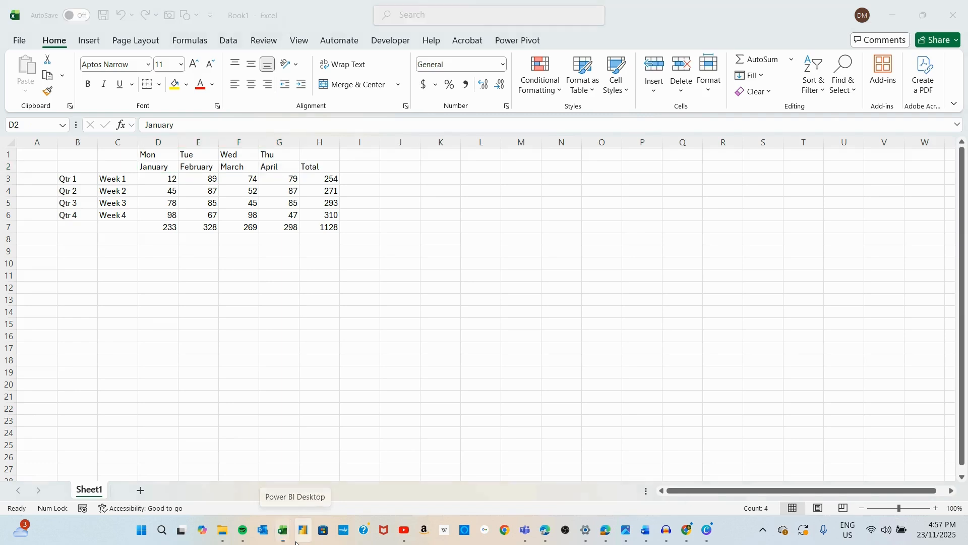
click(168, 167)
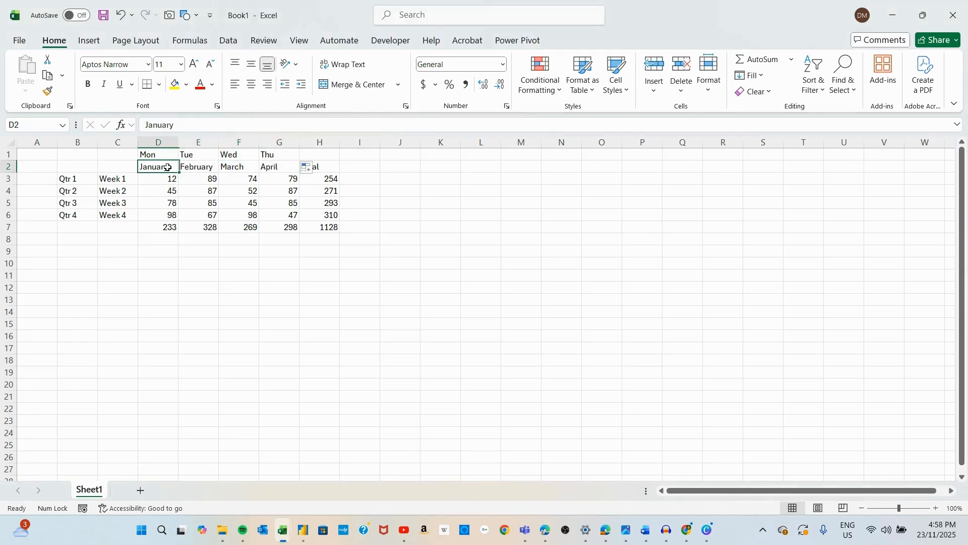
text(Ja)
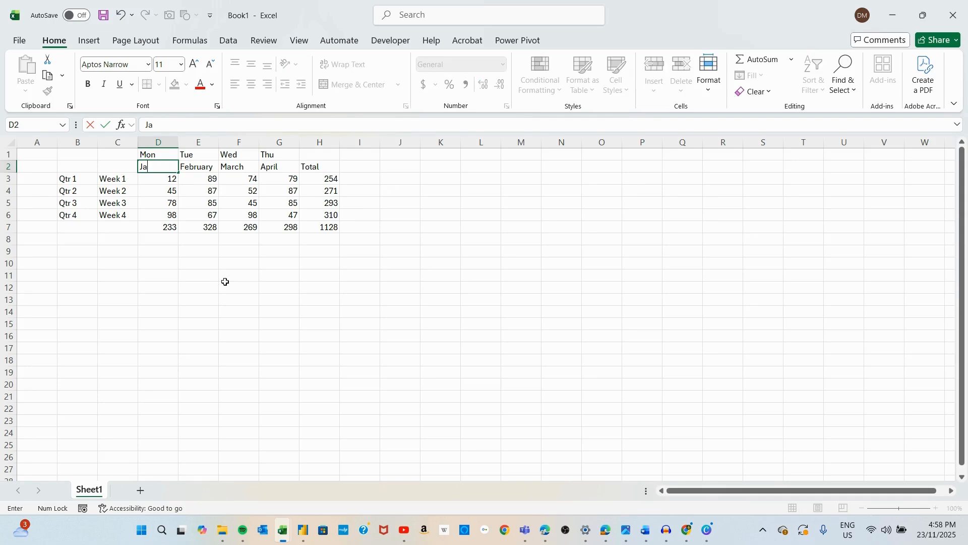
text(n)
key(Return)
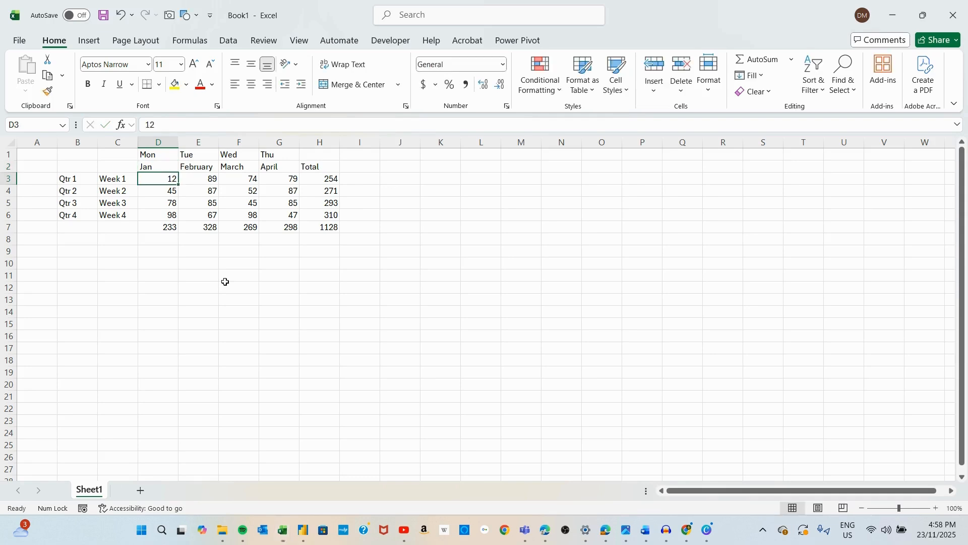
click(166, 167)
drag(178, 172, 288, 173)
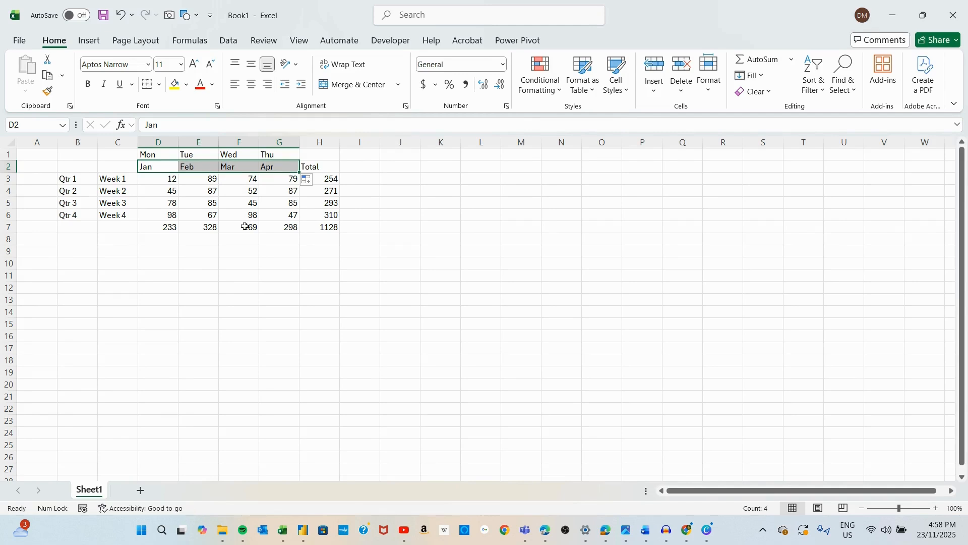
click(235, 240)
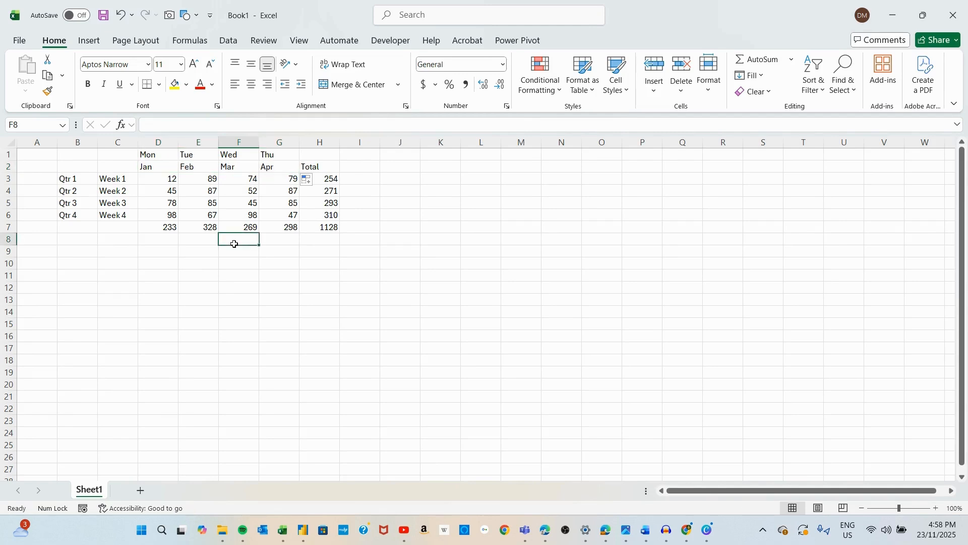
Step: Enter MON in D1 and fill it across to G1 as MON to THU
click(153, 154)
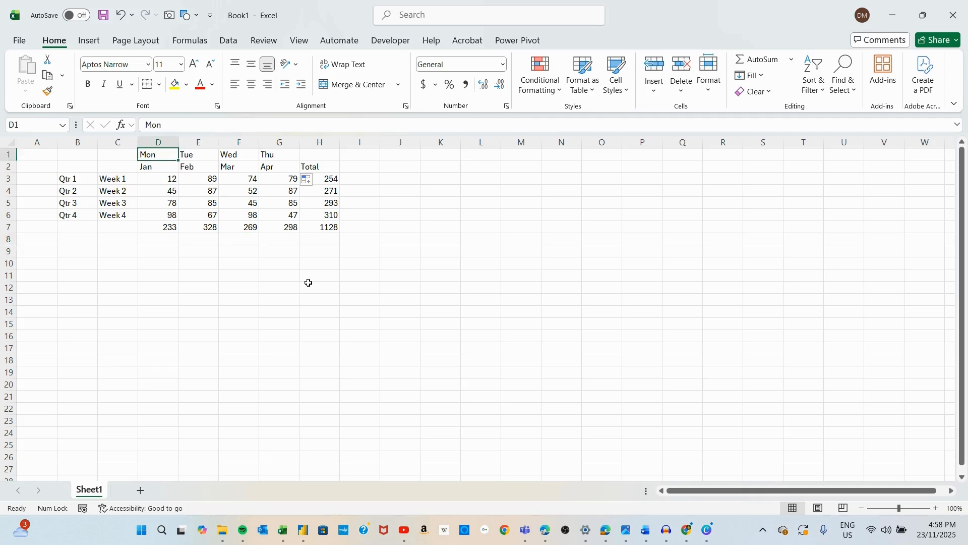
text(MON)
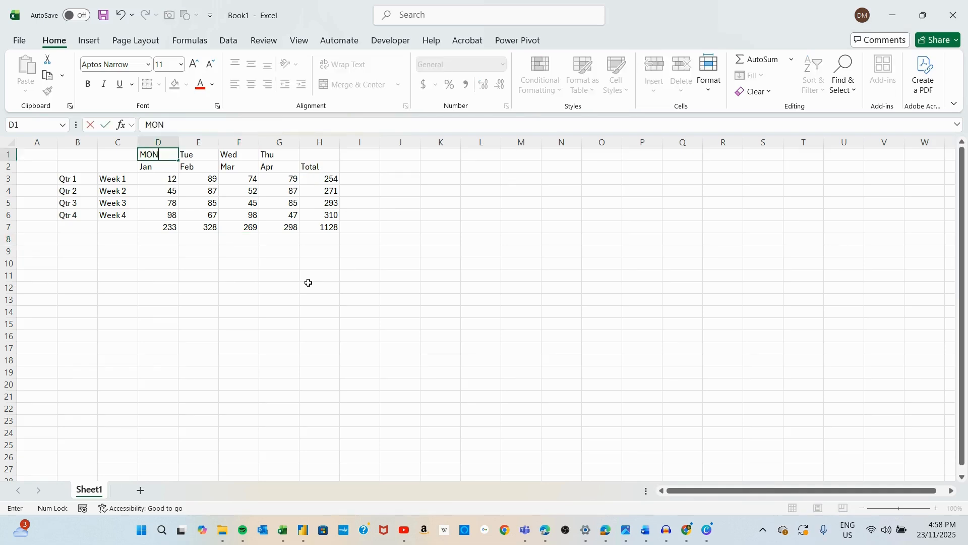
key(ctrl+Return)
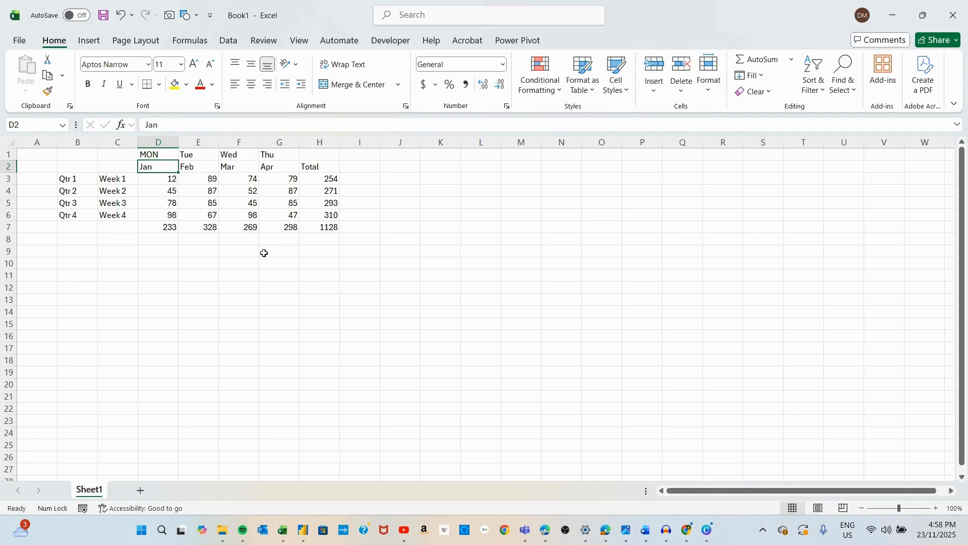
drag(178, 160, 287, 162)
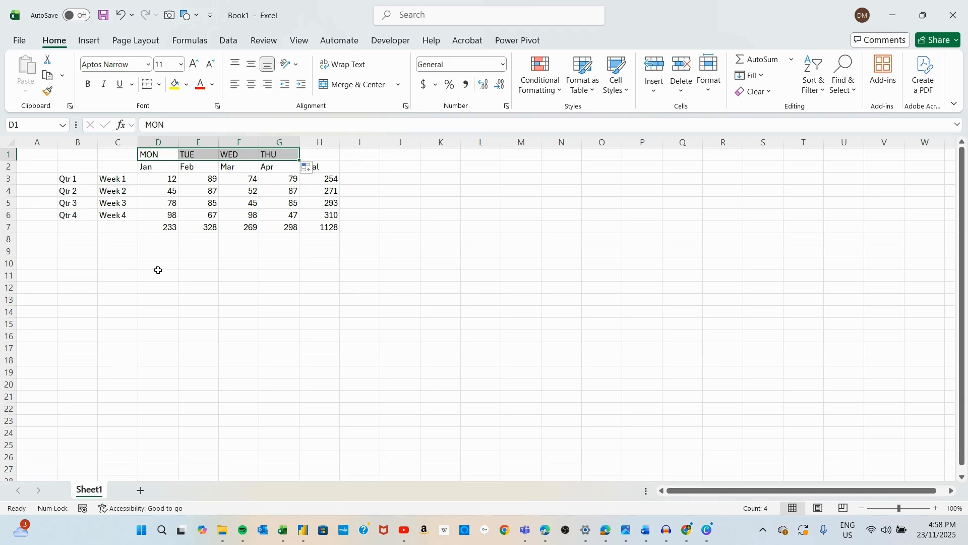
Step: Drag the Week series fill handle back up to clear the labels in C4 to C6
click(126, 177)
drag(139, 186, 134, 219)
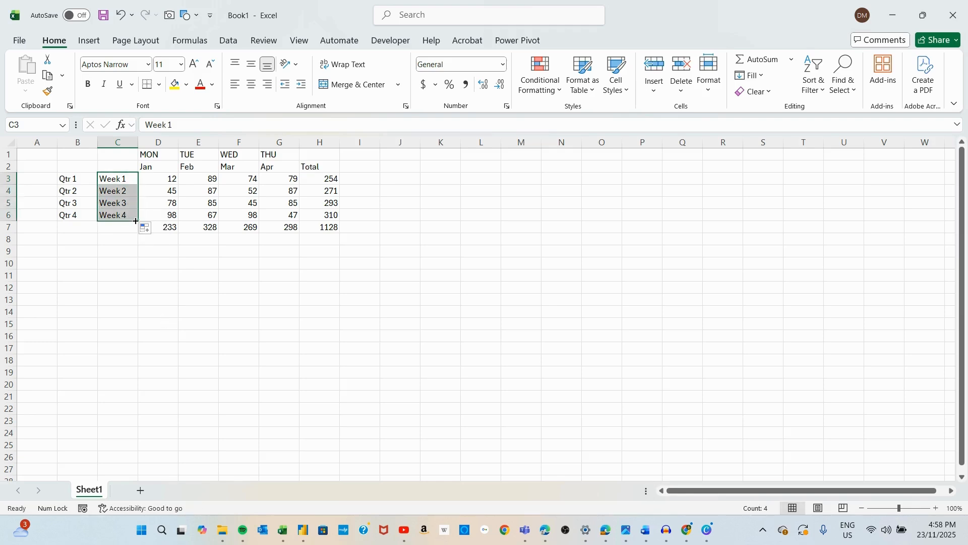
drag(137, 222, 126, 185)
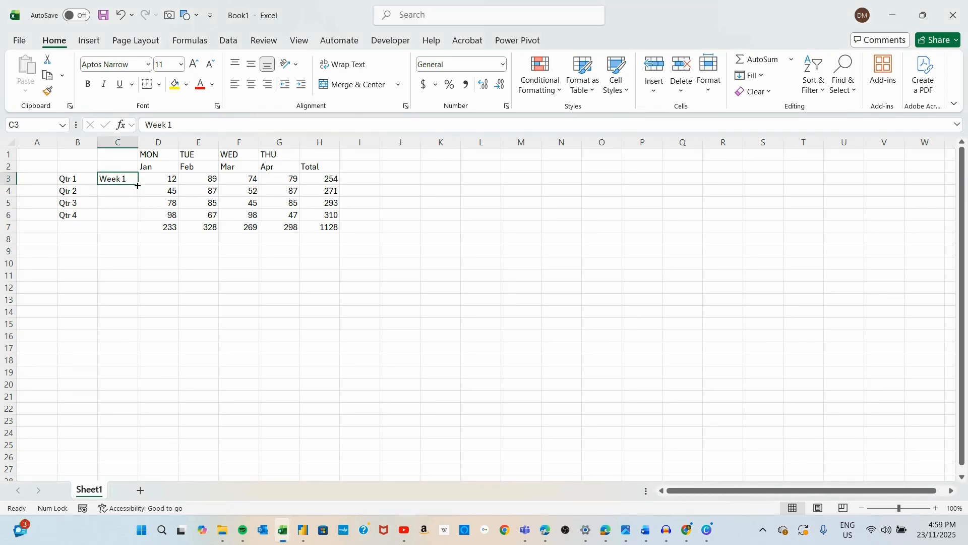
Step: Fill Week 1 in C3 down to C6 as the series Week 1 to Week 4
drag(138, 186, 130, 222)
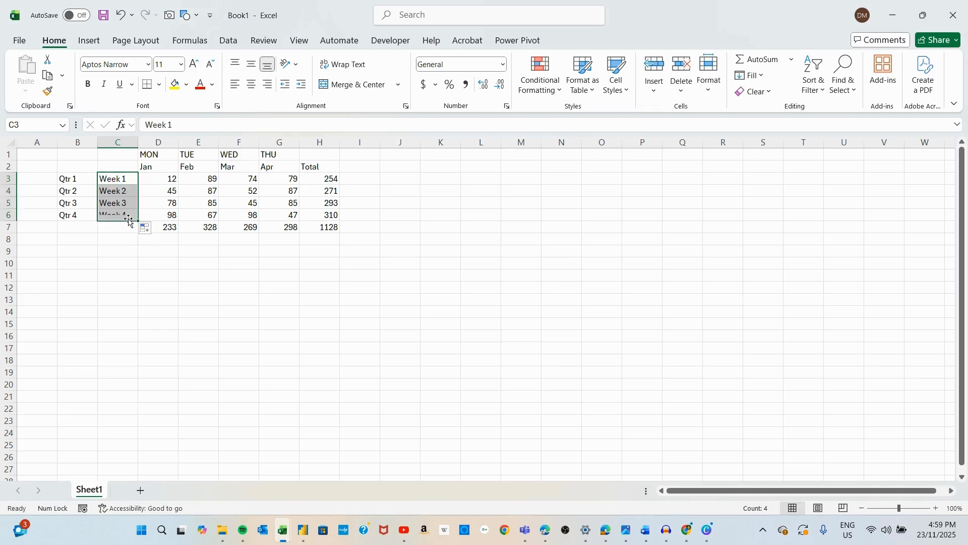
click(329, 180)
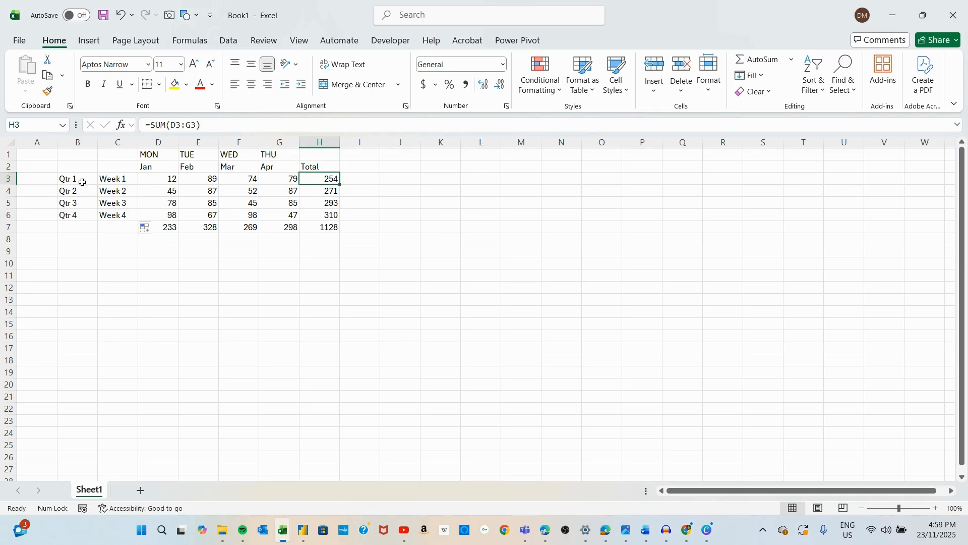
Step: Clear the Qtr labels from B3:B6 and the day labels from D1:G1
mouse_move(80, 180)
mouse_down()
mouse_move(87, 216)
mouse_move(96, 185)
mouse_move(80, 176)
mouse_up()
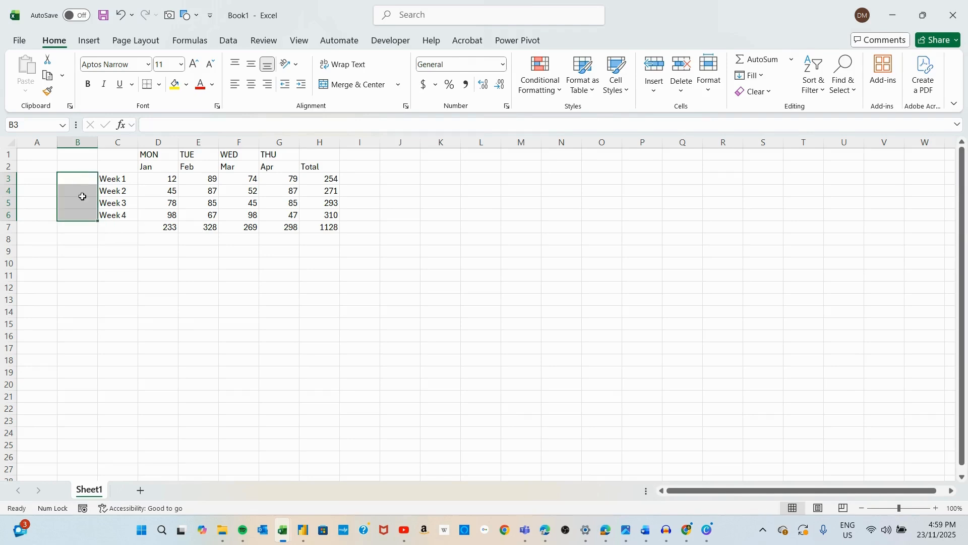
click(68, 177)
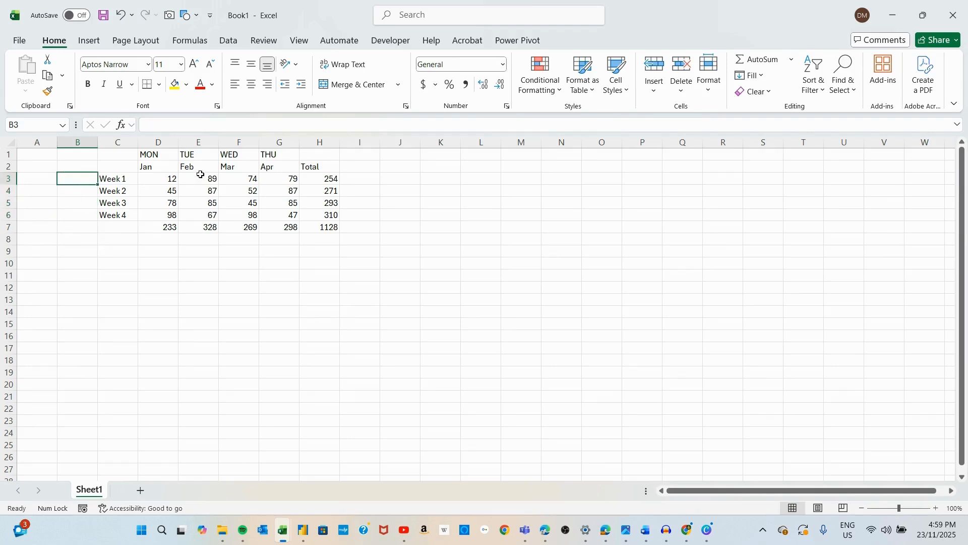
click(151, 154)
mouse_move(152, 154)
mouse_down()
mouse_move(275, 155)
mouse_move(143, 153)
mouse_up()
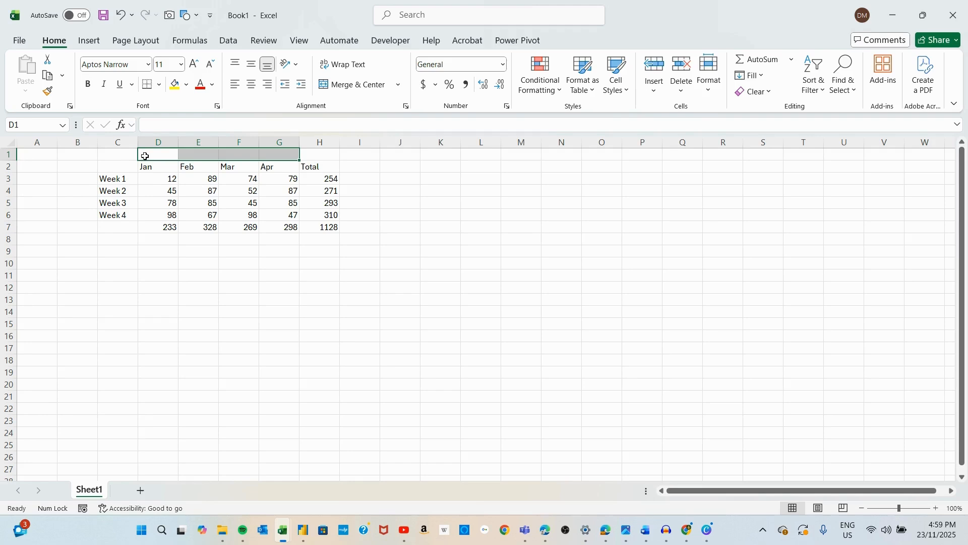
click(90, 155)
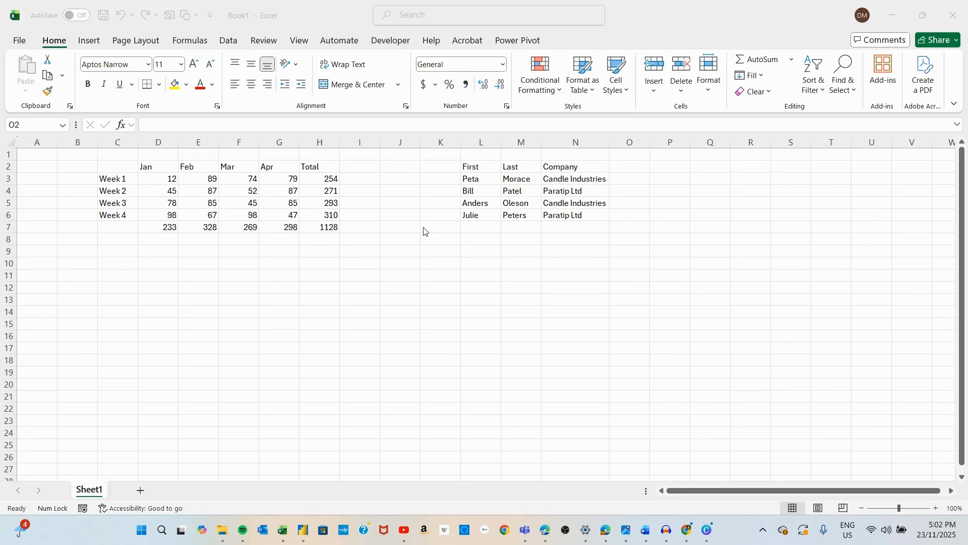
Step: Add Email as a new column heading in O2 beside the Company column
click(130, 181)
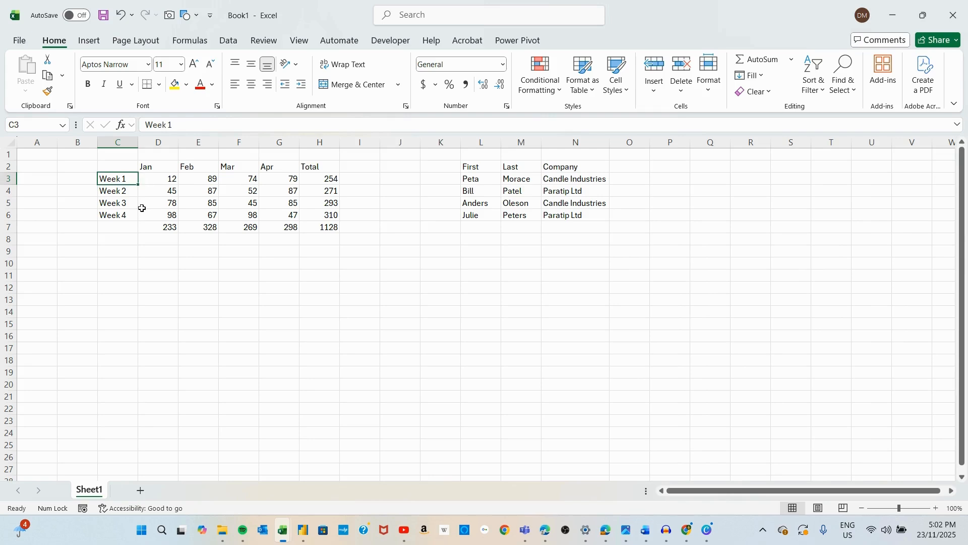
click(172, 170)
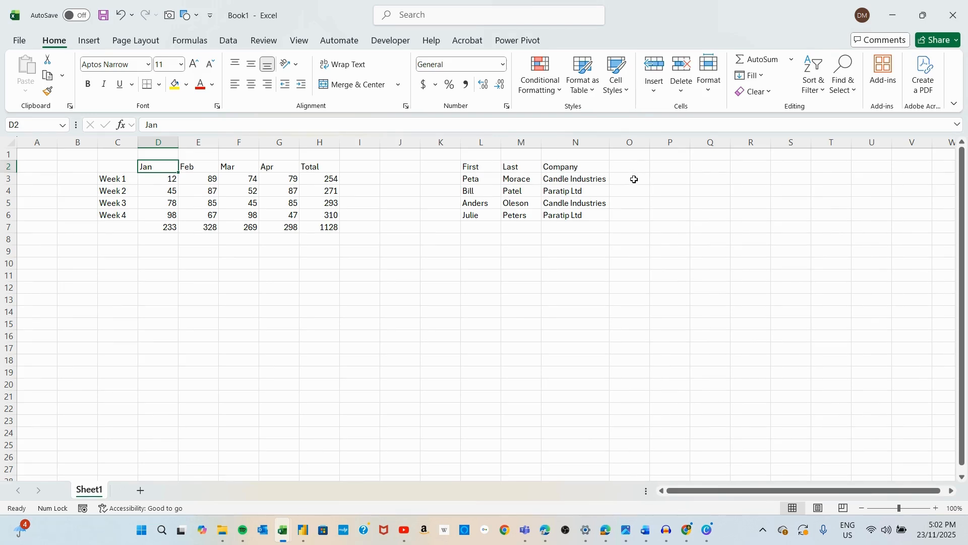
click(627, 158)
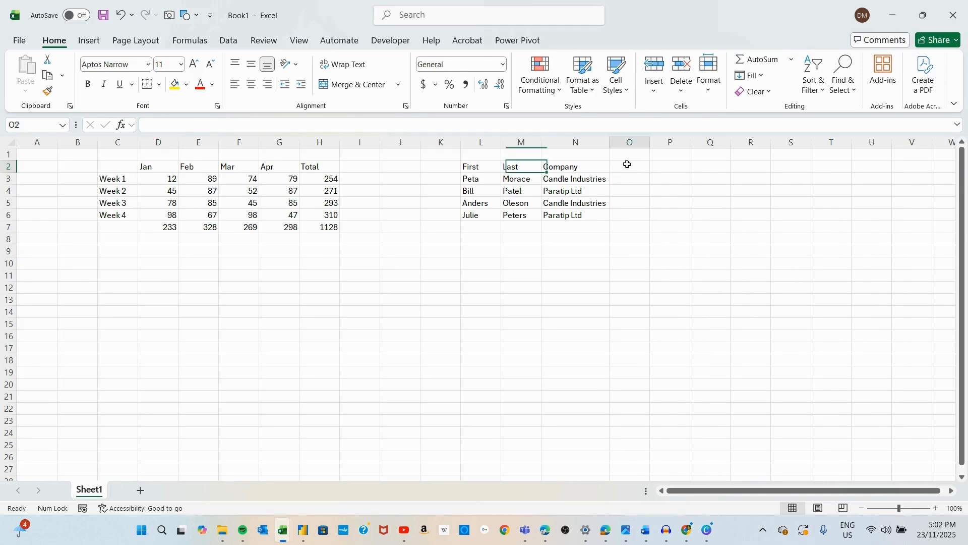
text(Em)
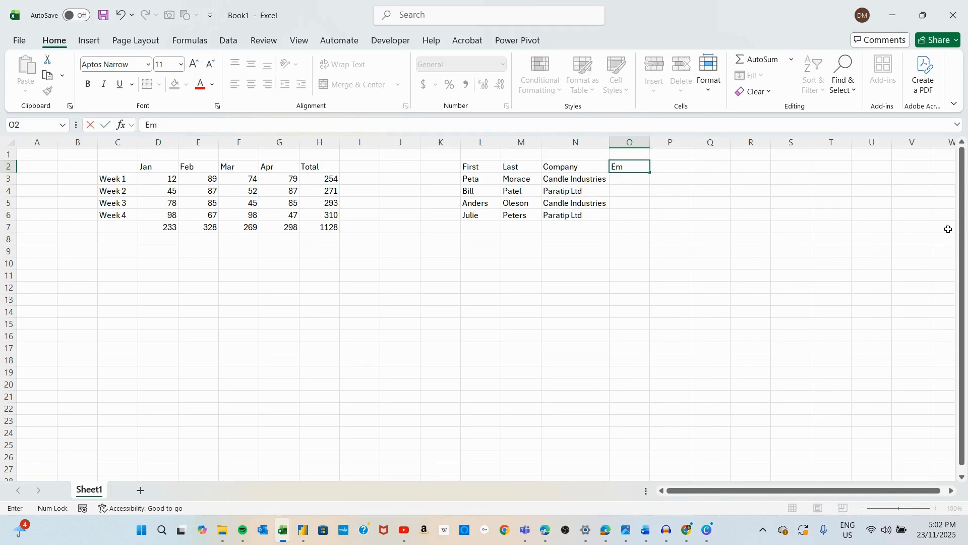
text(ail)
key(Return)
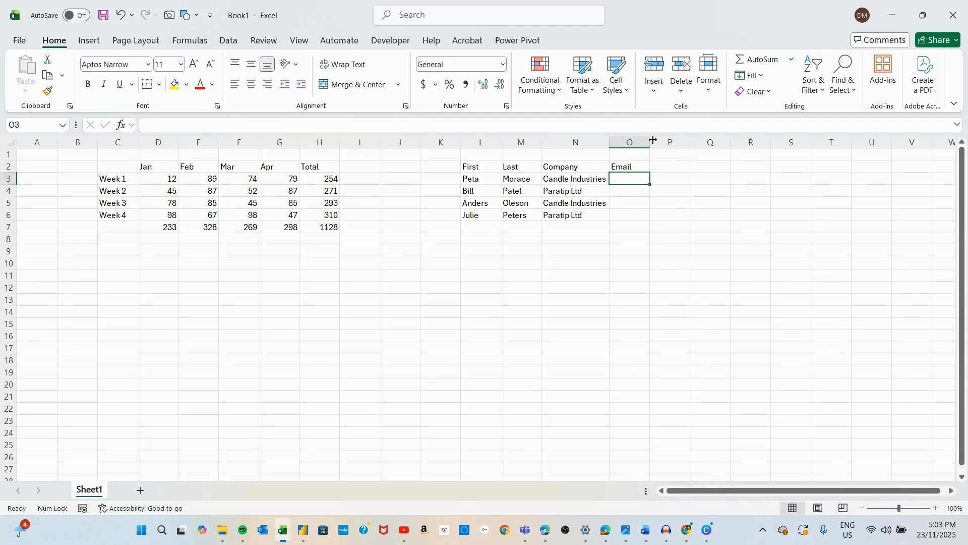
Step: Widen column O and enter the first contact's e-mail address in O3, built from first name, last name and company
drag(654, 140, 703, 141)
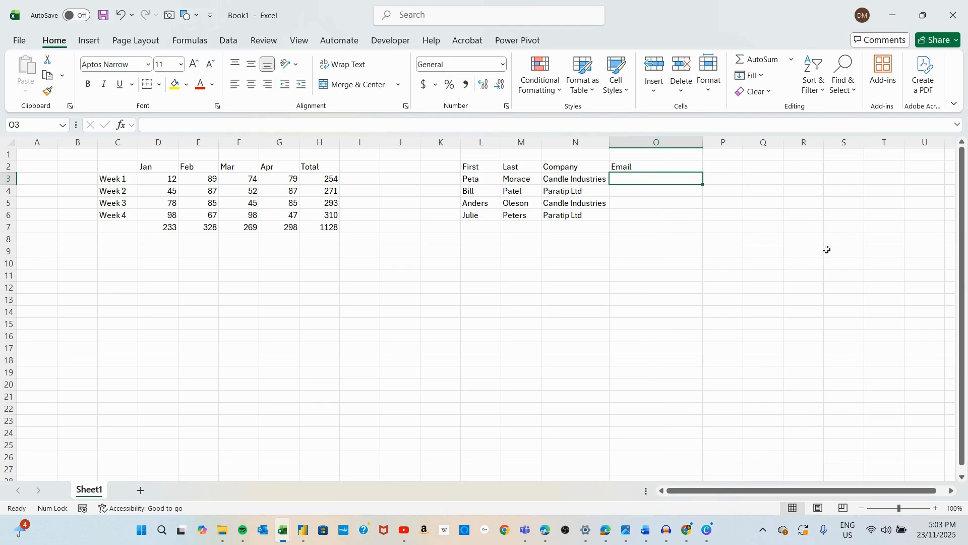
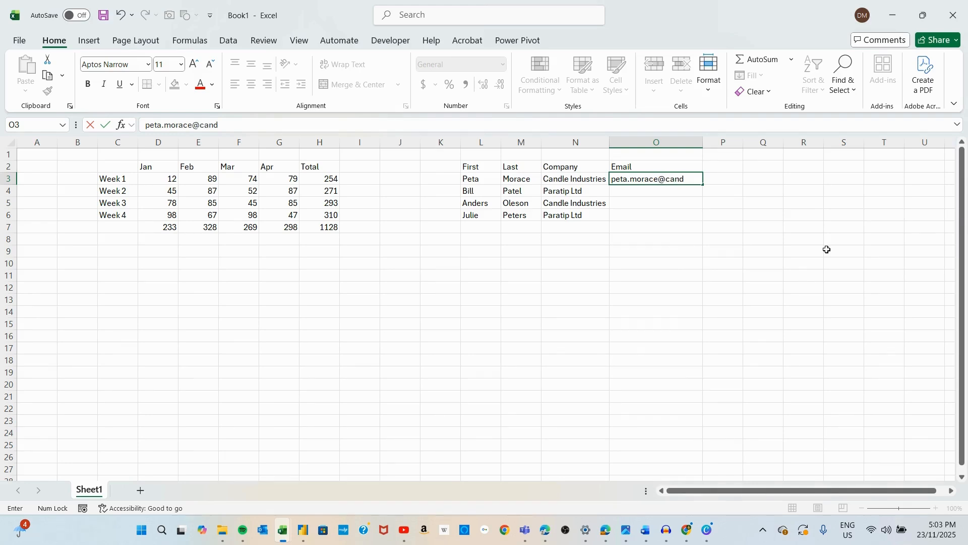
key(Return)
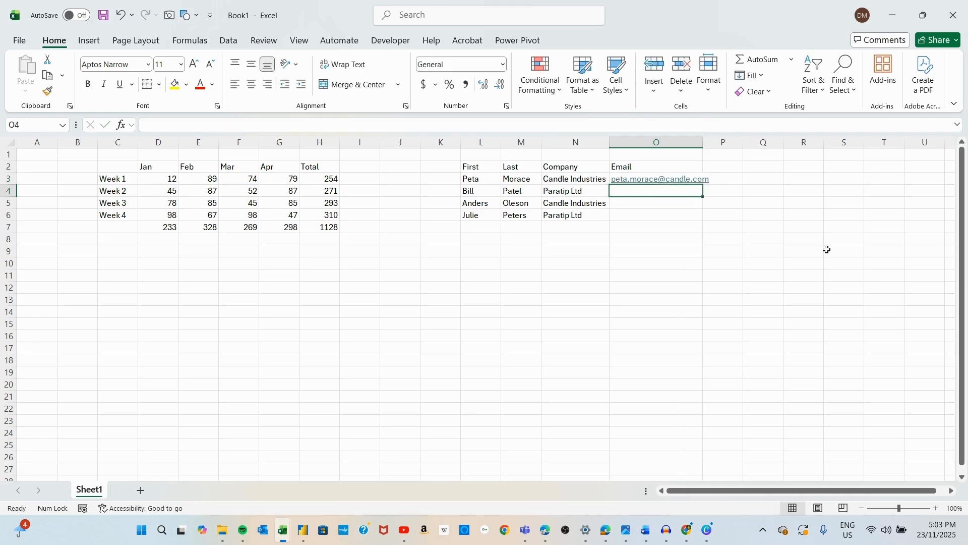
Step: Flash Fill the remaining contacts' e-mail addresses into O4 to O6 and widen column O to fit them
key(ctrl+e)
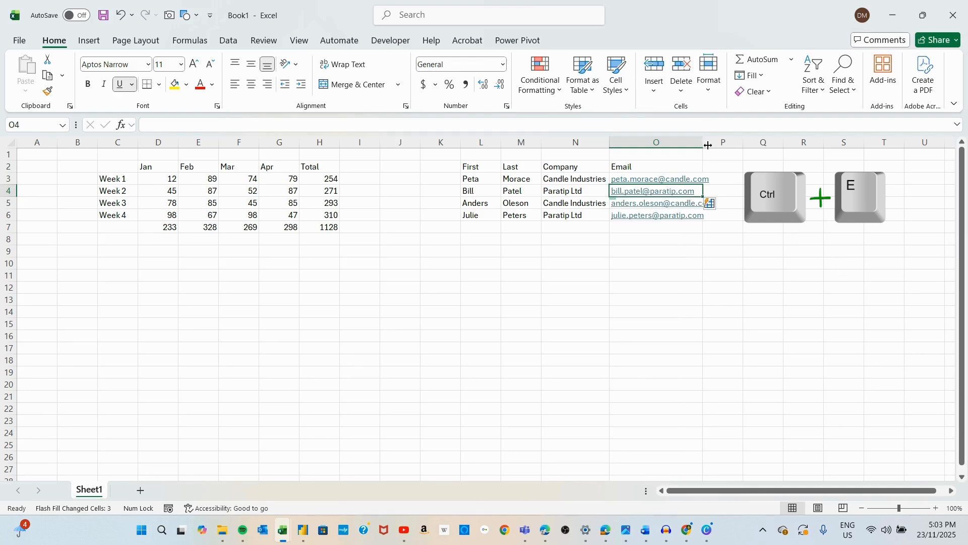
drag(703, 142, 726, 142)
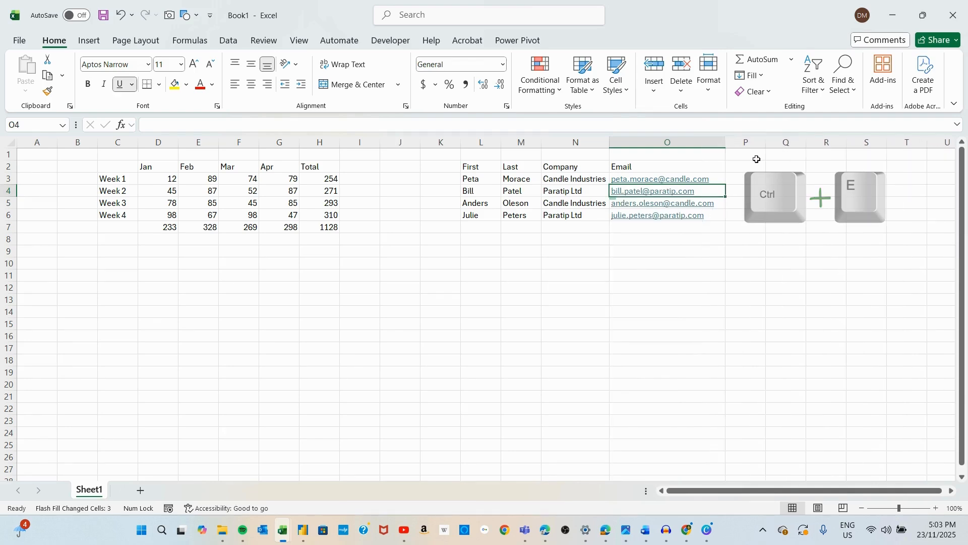
click(770, 219)
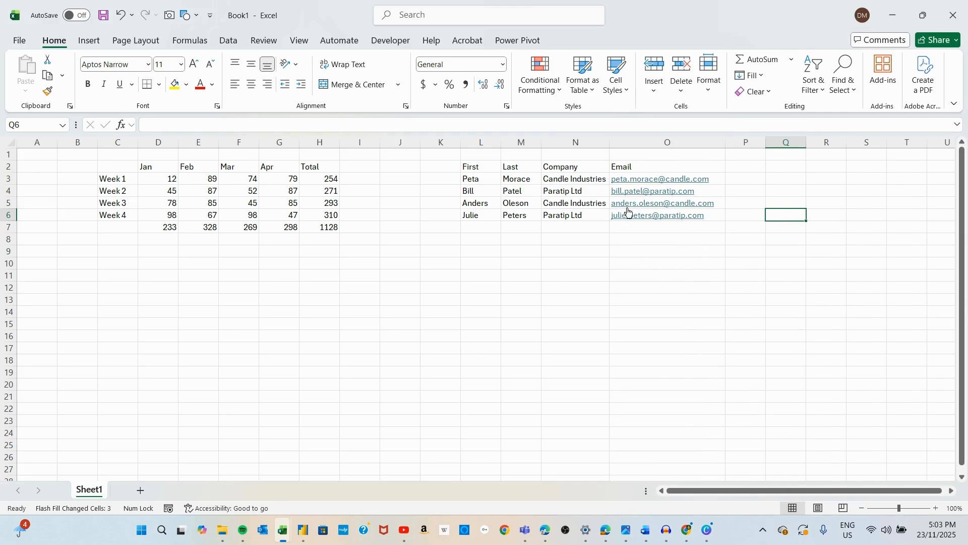
click(718, 177)
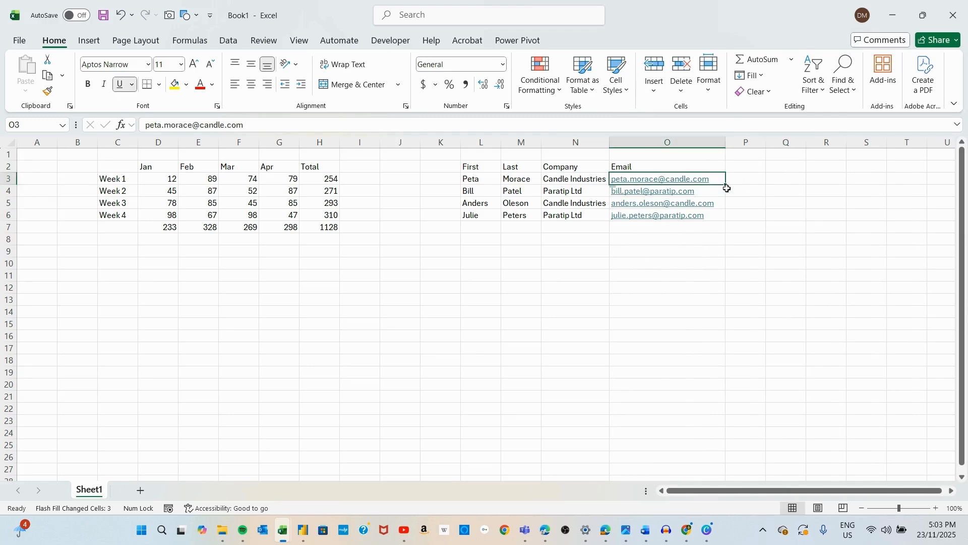